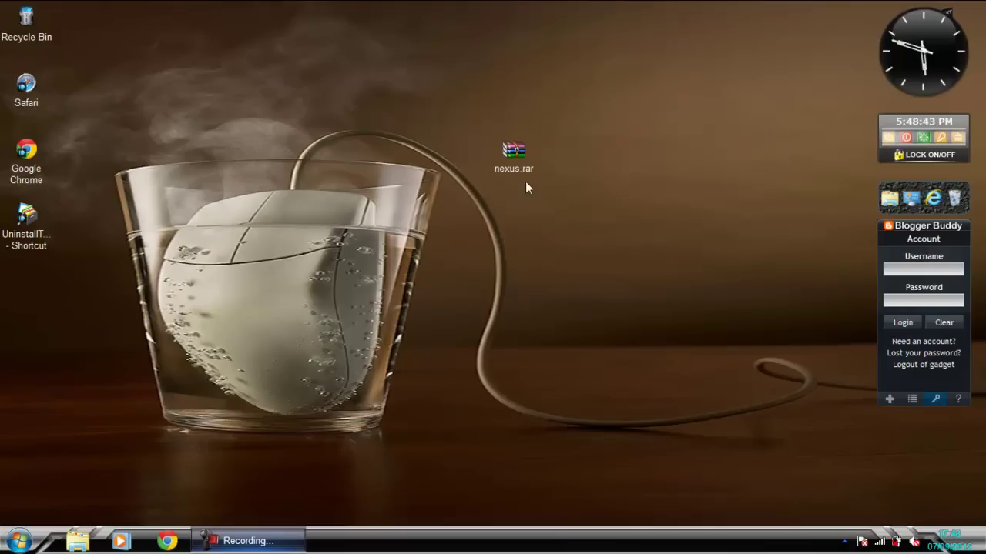
Step: Extract nexus.rar onto the desktop and move the archive to the desktop's lower-right corner
{"action": "left_click_drag", "start_coordinate": [517, 165], "coordinate": [464, 165]}
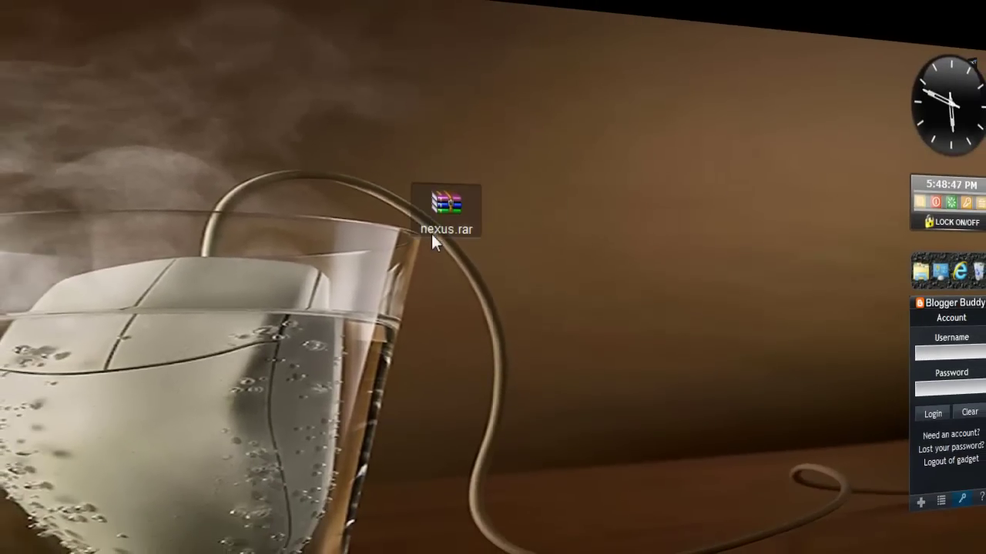
{"action": "right_click", "coordinate": [432, 237]}
{"action": "left_click", "coordinate": [501, 348]}
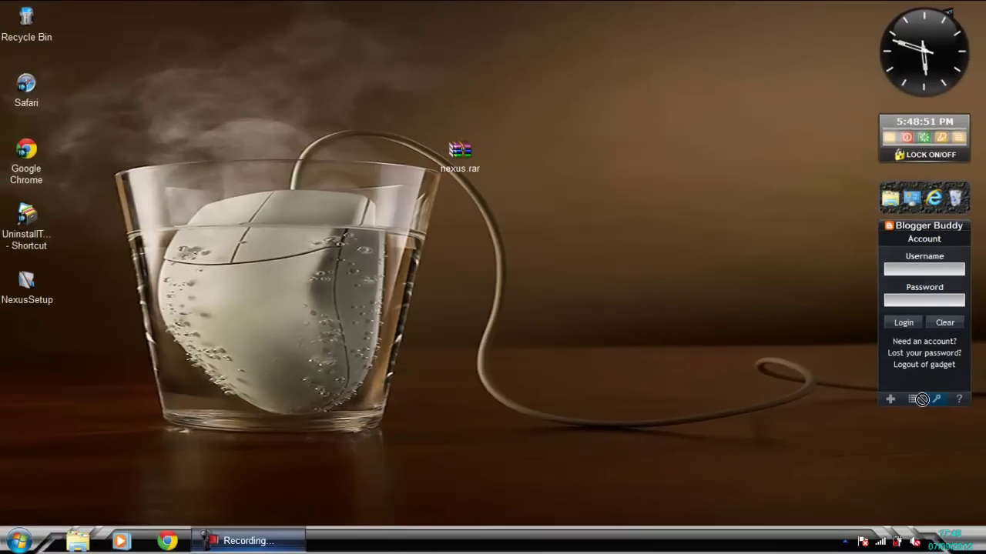
{"action": "left_click_drag", "start_coordinate": [922, 399], "coordinate": [934, 454]}
Step: Open the extracted NexusSetup folder and start NexusSetup.exe with English as the setup language
{"action": "left_click_drag", "start_coordinate": [58, 305], "coordinate": [462, 166]}
{"action": "double_click", "coordinate": [463, 167]}
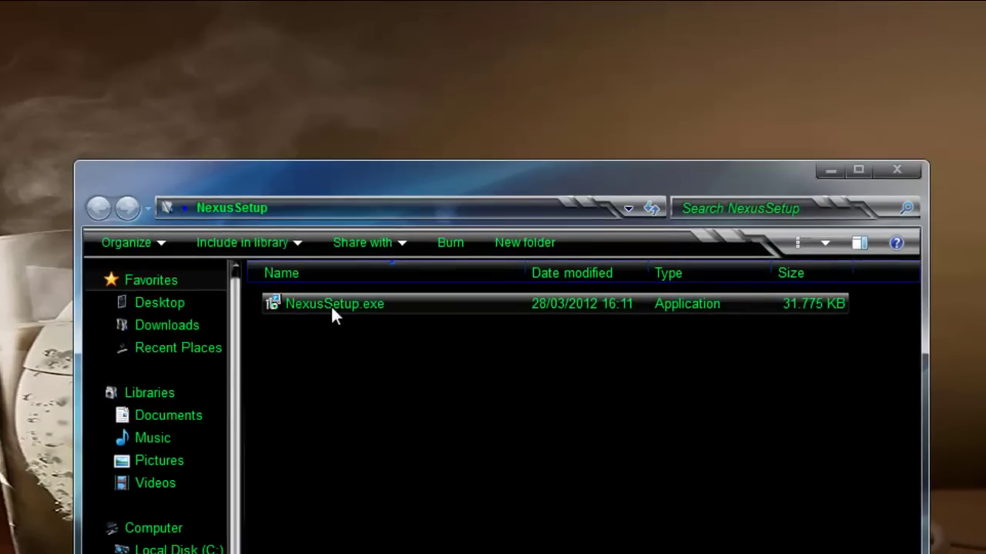
{"action": "left_click", "coordinate": [332, 307]}
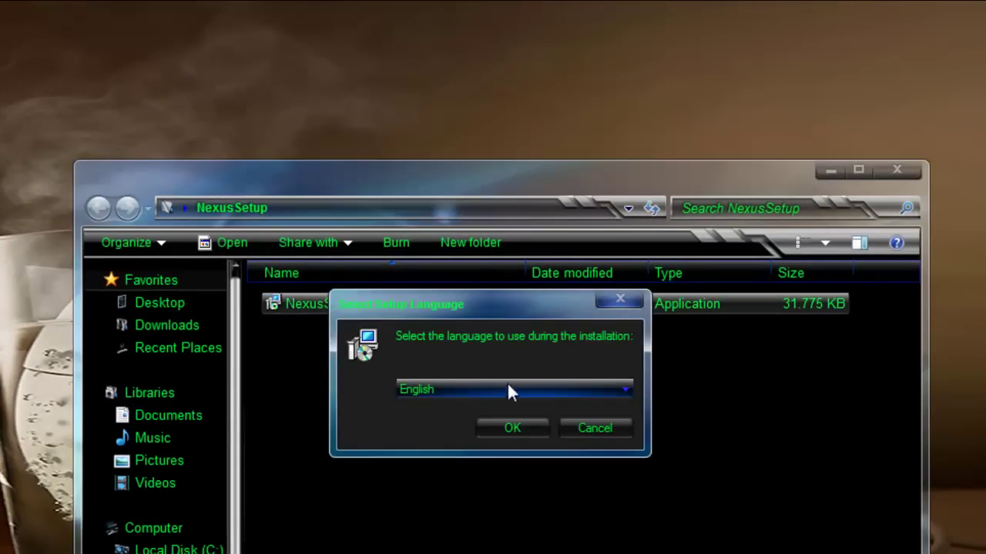
{"action": "left_click", "coordinate": [514, 428]}
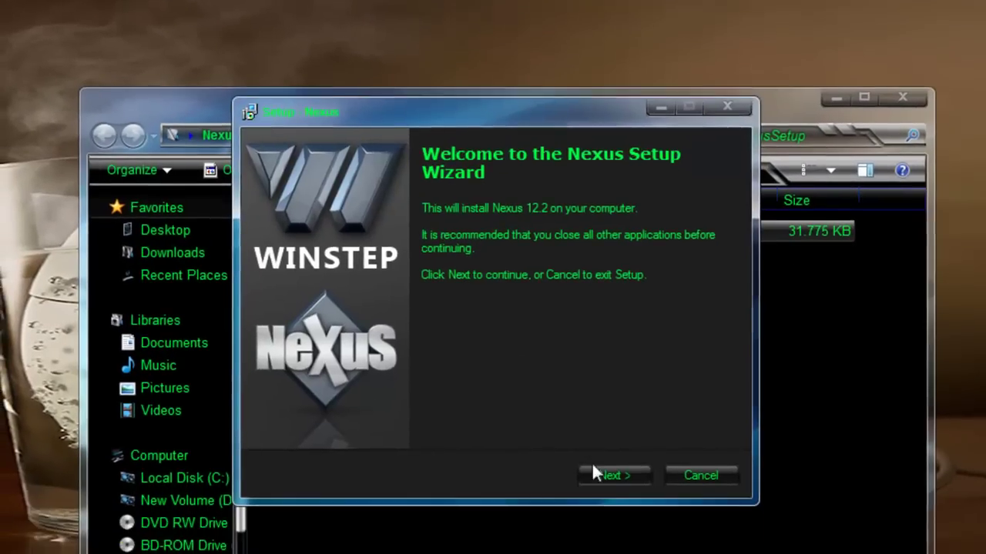
Step: Accept the license agreement, install Nexus with the Winstep Start Menu folder, and finish setup with Launch Nexus enabled
{"action": "left_click", "coordinate": [595, 470]}
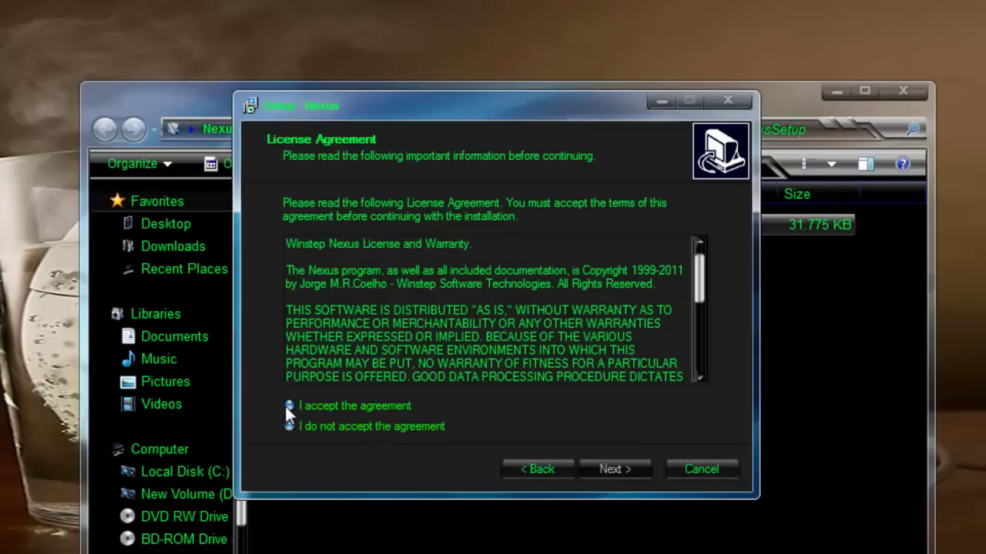
{"action": "left_click", "coordinate": [615, 476]}
{"action": "left_click", "coordinate": [615, 476]}
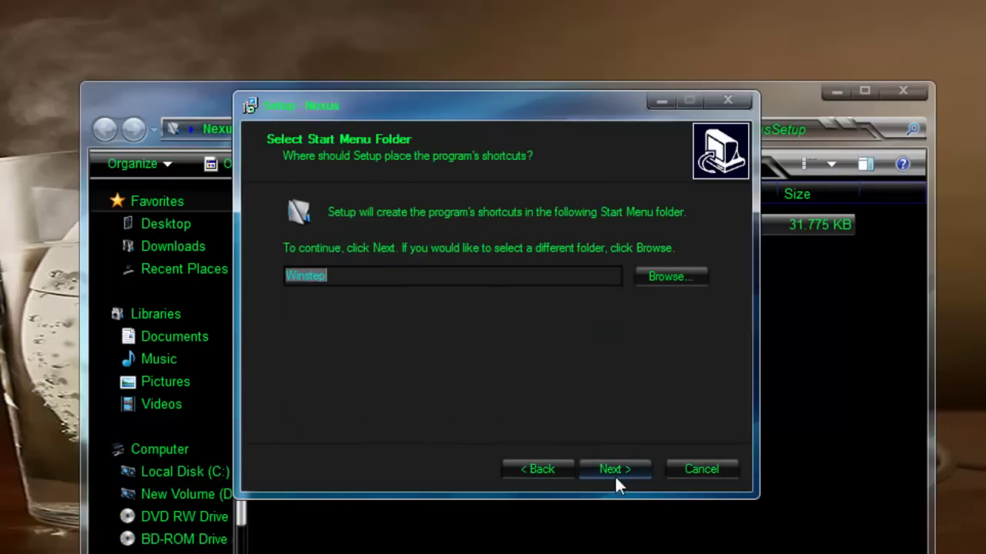
{"action": "left_click", "coordinate": [615, 476]}
{"action": "left_click", "coordinate": [615, 476]}
{"action": "left_click", "coordinate": [837, 90]}
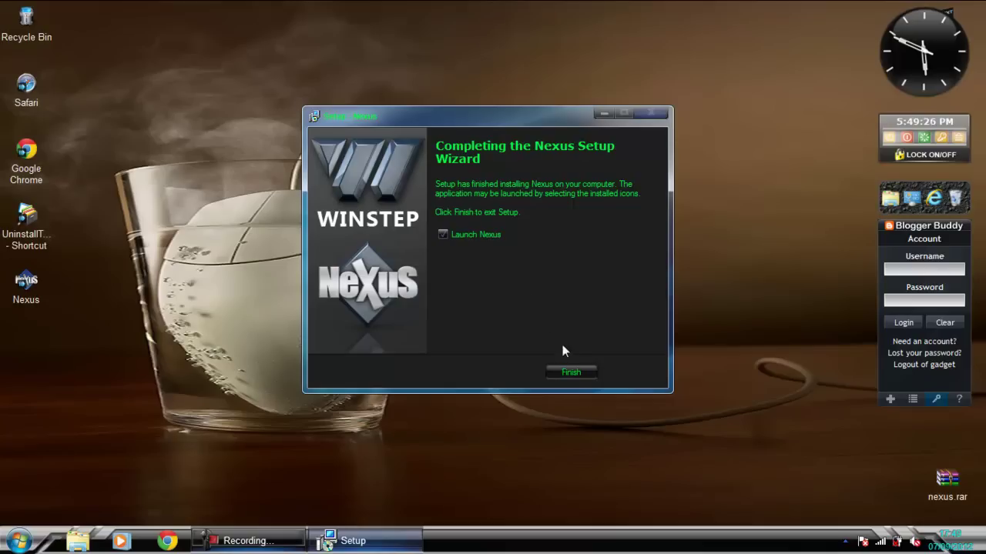
{"action": "left_click", "coordinate": [570, 373]}
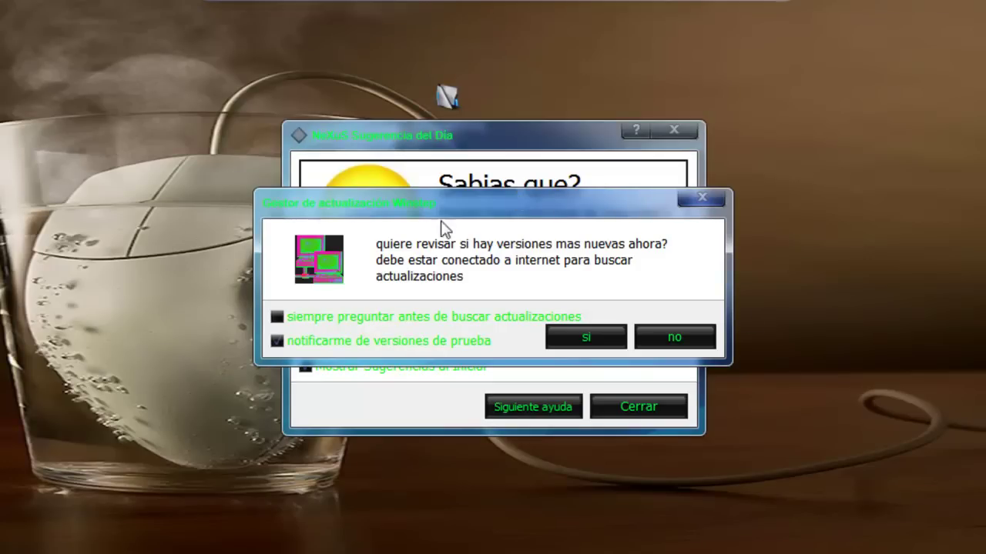
Step: Decline the update check and close the daily tip with Mostrar Sugerencias al Iniciar turned off
{"action": "left_click", "coordinate": [676, 339]}
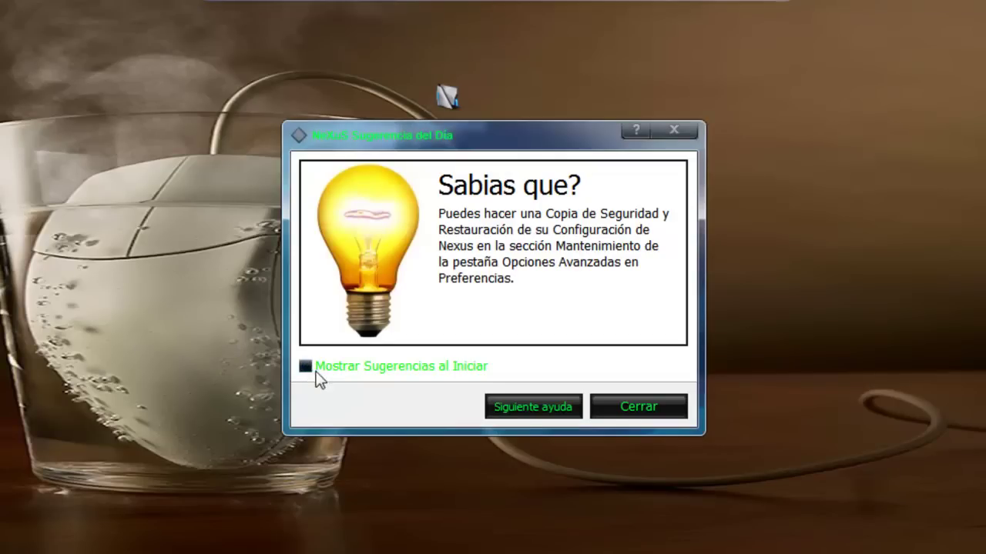
{"action": "left_click", "coordinate": [637, 408]}
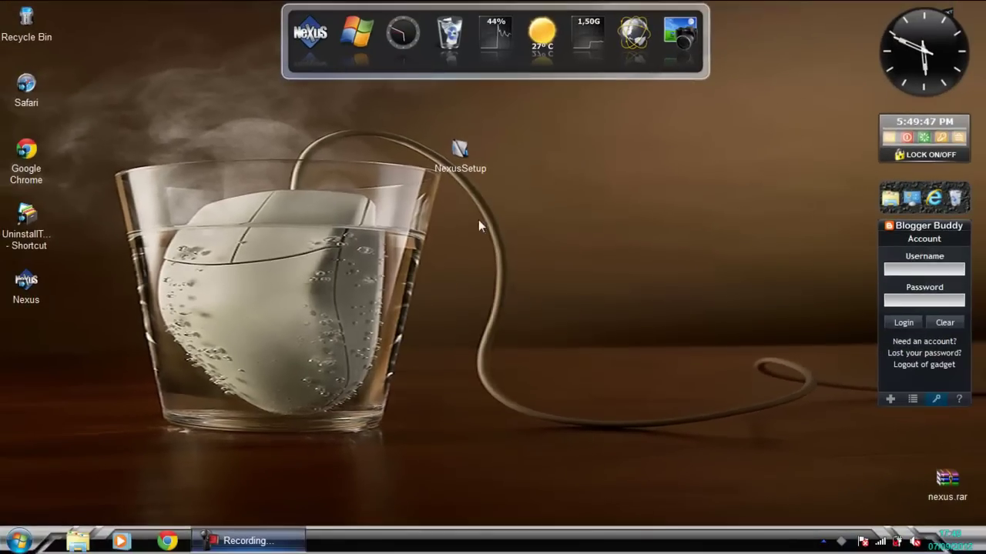
Step: Move the NexusSetup folder into the desktop's icon column and capture the screen with the dock's Captura de Pantalla item
{"action": "left_click_drag", "start_coordinate": [462, 156], "coordinate": [19, 341]}
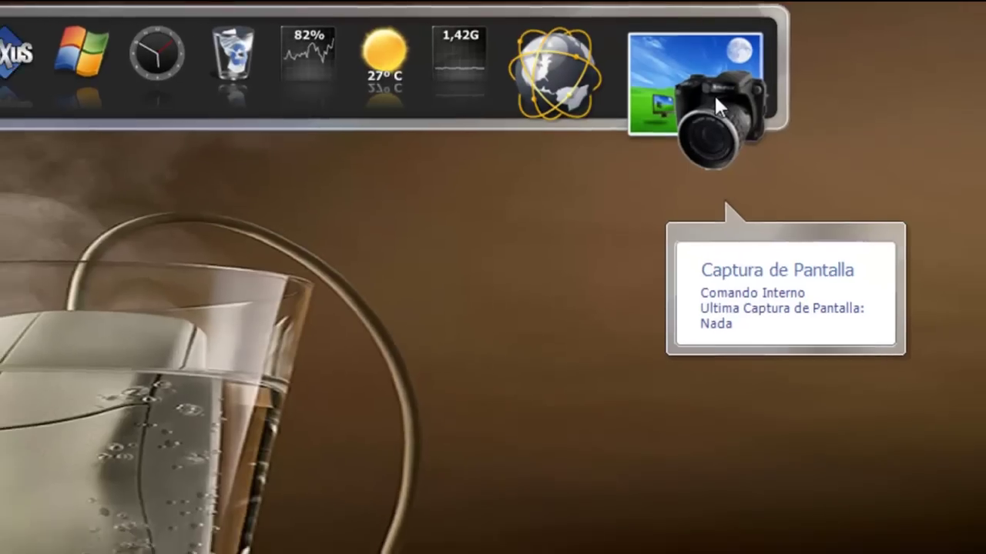
{"action": "left_click", "coordinate": [714, 93]}
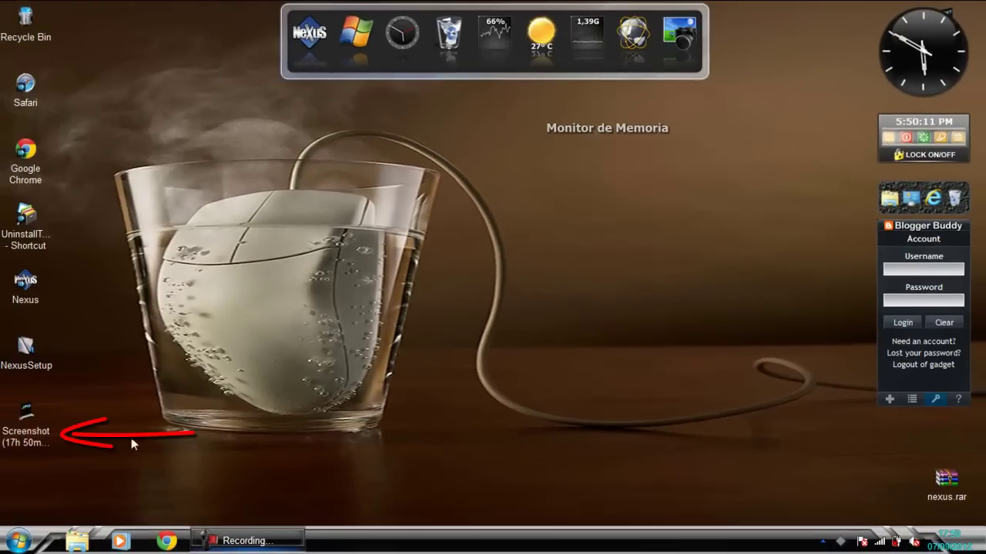
Step: View the new screenshot file in Windows Photo Viewer, close it, and put the file back in the desktop's icon column
{"action": "left_click_drag", "start_coordinate": [25, 415], "coordinate": [268, 383]}
{"action": "left_click_drag", "start_coordinate": [515, 237], "coordinate": [514, 236]}
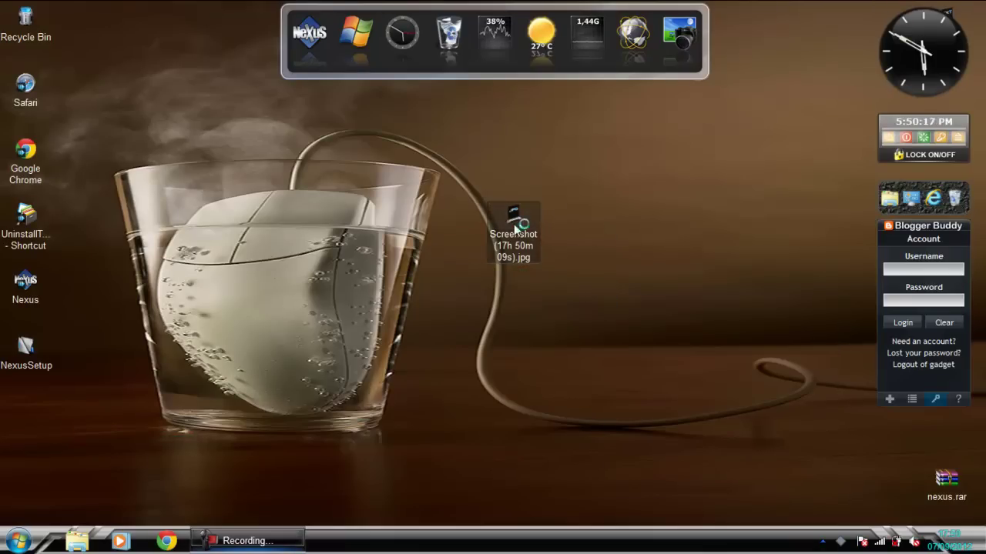
{"action": "double_click", "coordinate": [514, 224]}
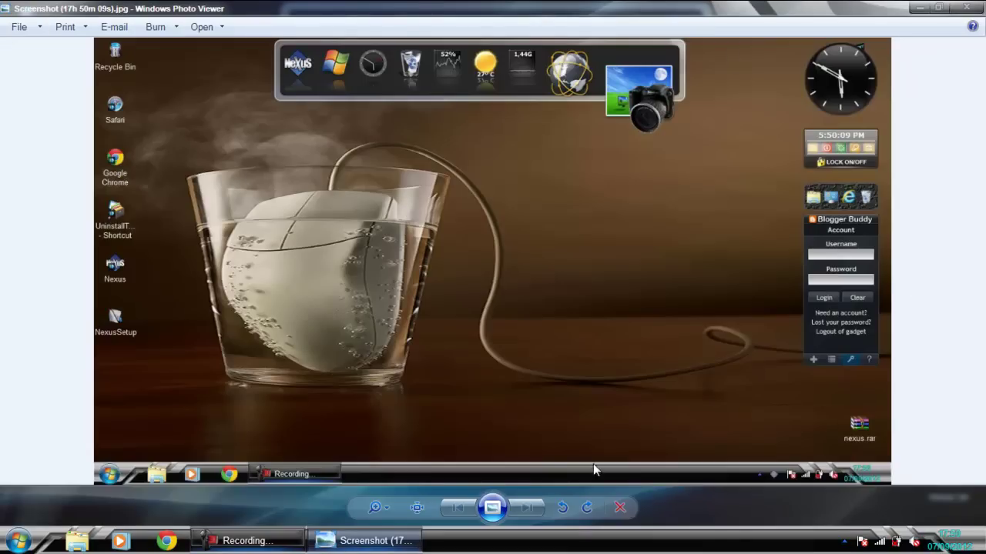
{"action": "left_click", "coordinate": [962, 8]}
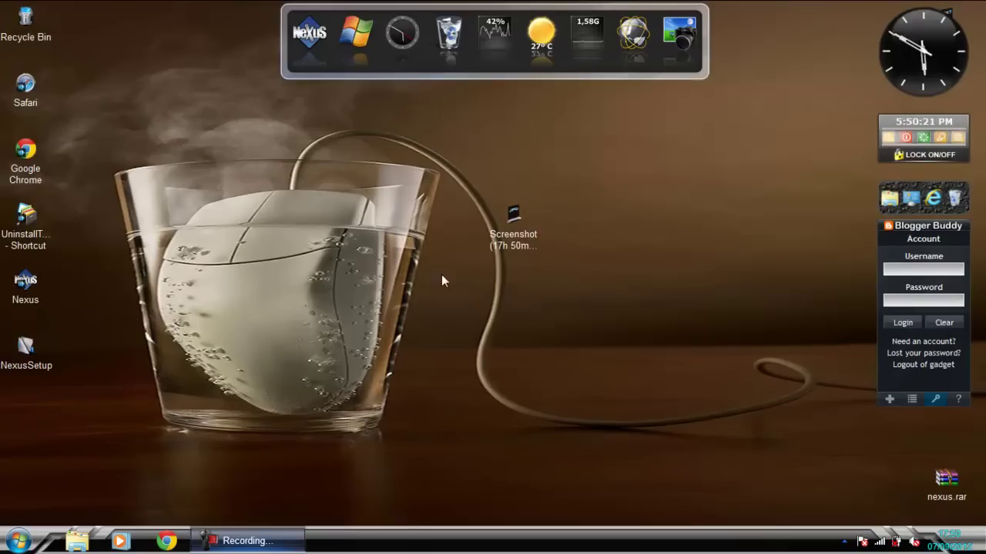
{"action": "left_click_drag", "start_coordinate": [510, 226], "coordinate": [19, 427]}
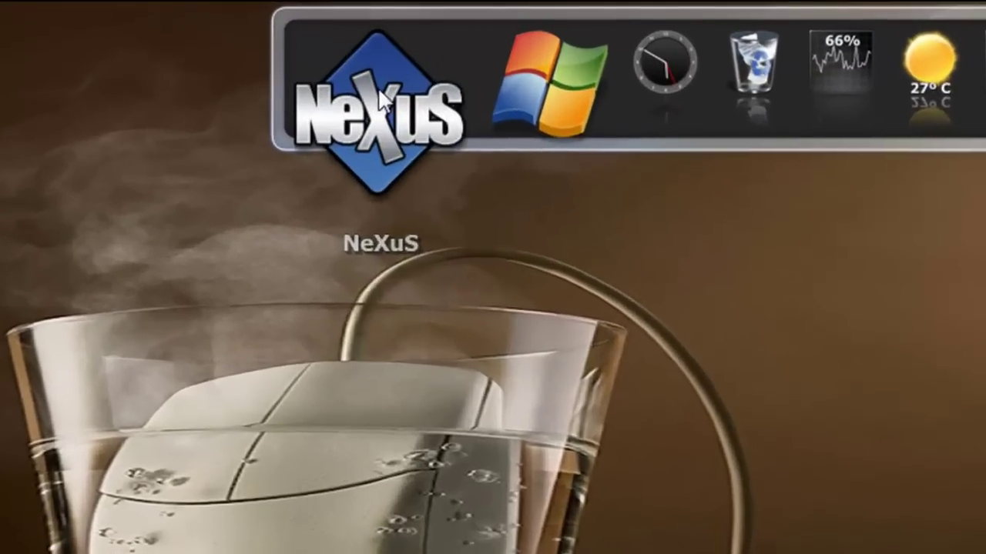
Step: Change the dock's theme to K-TEK4D4
{"action": "right_click", "coordinate": [313, 47]}
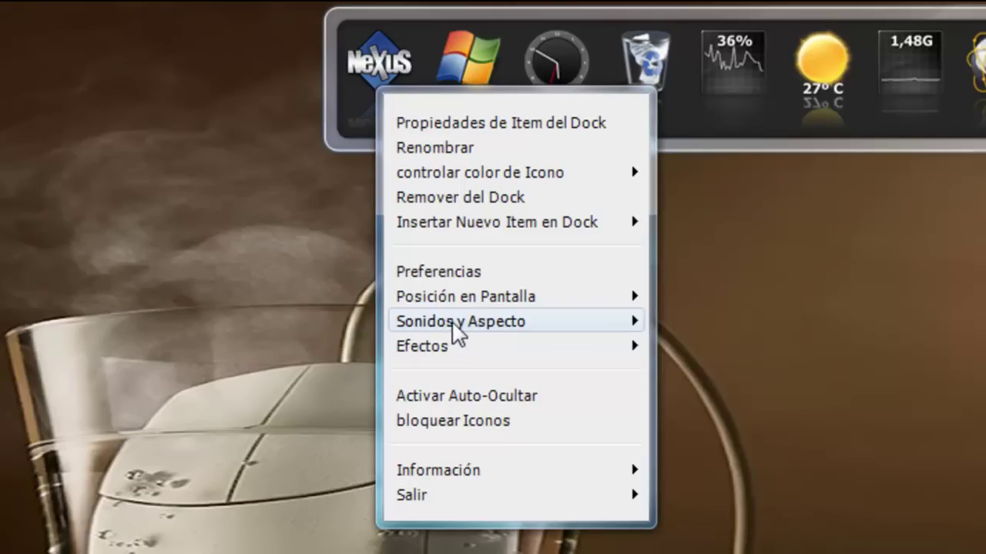
{"action": "left_click", "coordinate": [456, 323]}
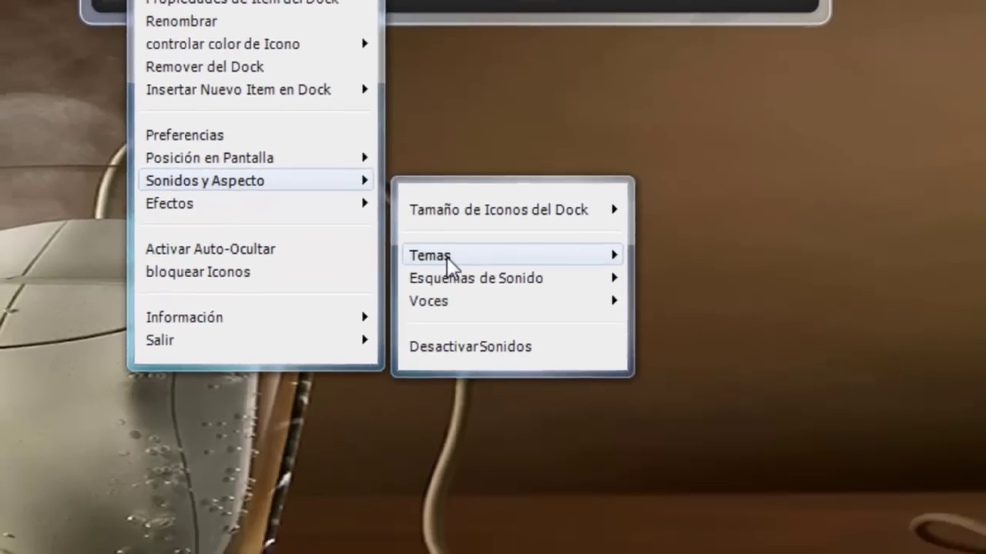
{"action": "left_click", "coordinate": [428, 290]}
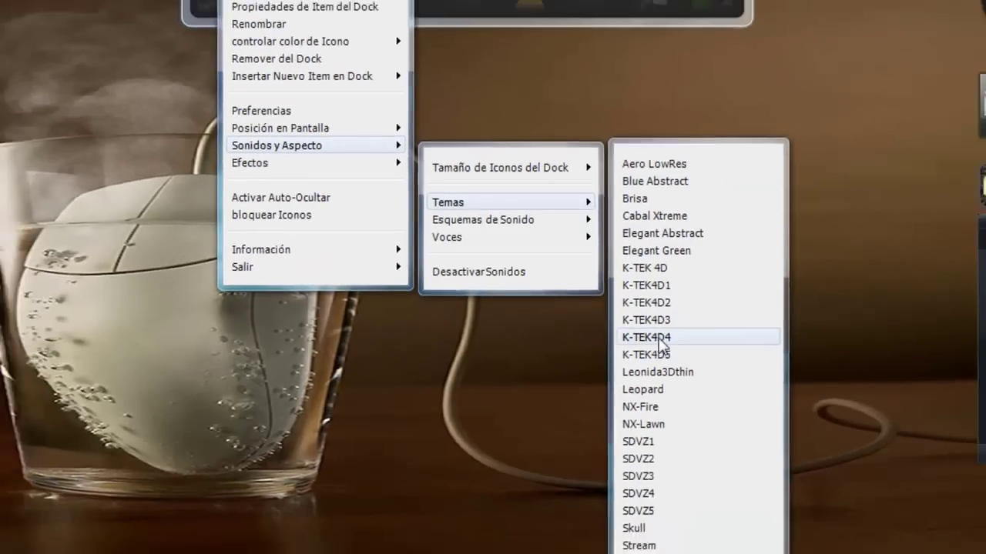
{"action": "left_click", "coordinate": [659, 344]}
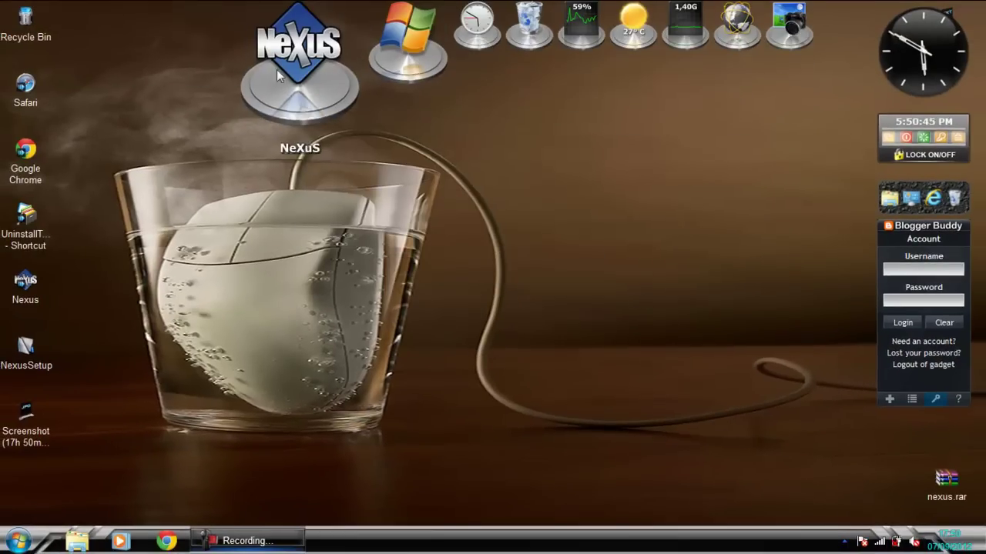
{"action": "right_click", "coordinate": [286, 46]}
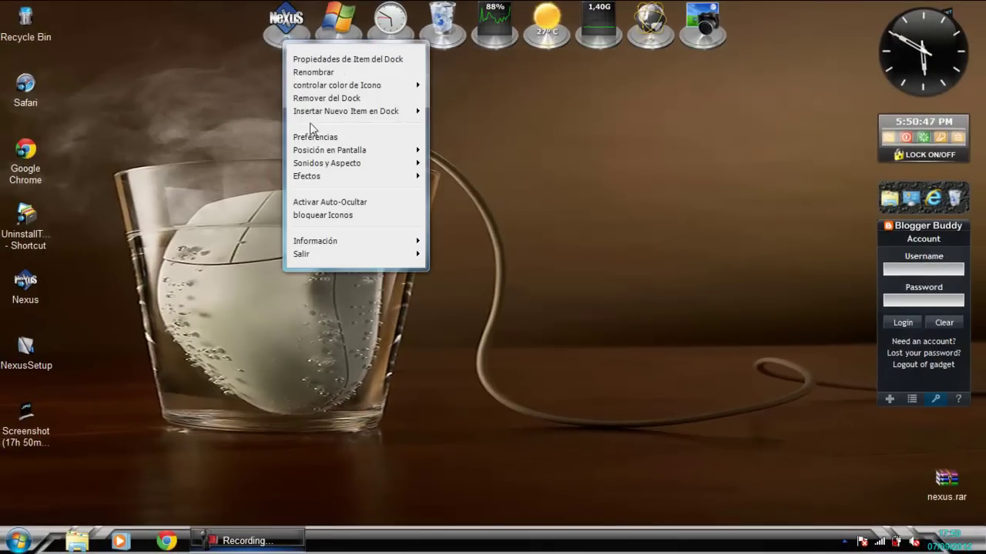
{"action": "mouse_move", "coordinate": [334, 169]}
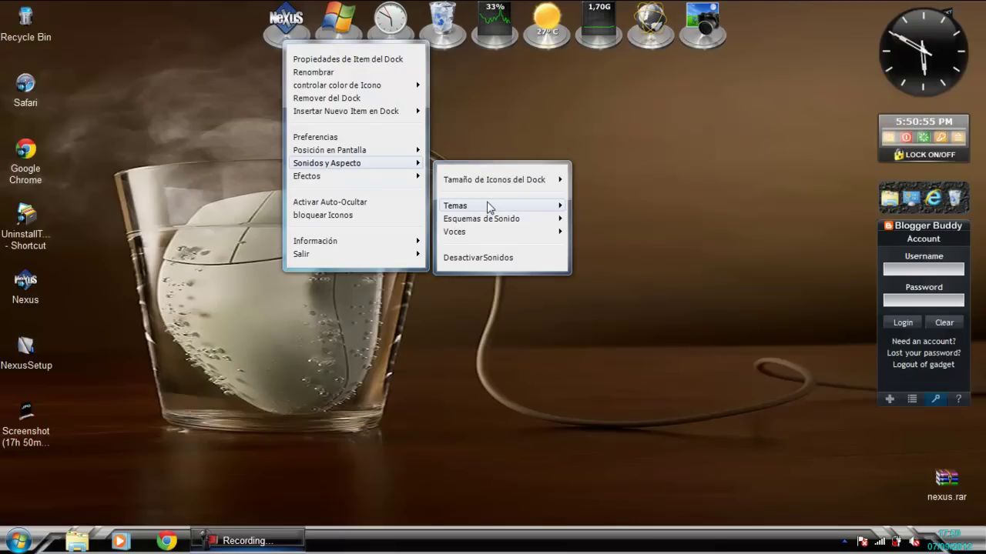
{"action": "mouse_move", "coordinate": [497, 212]}
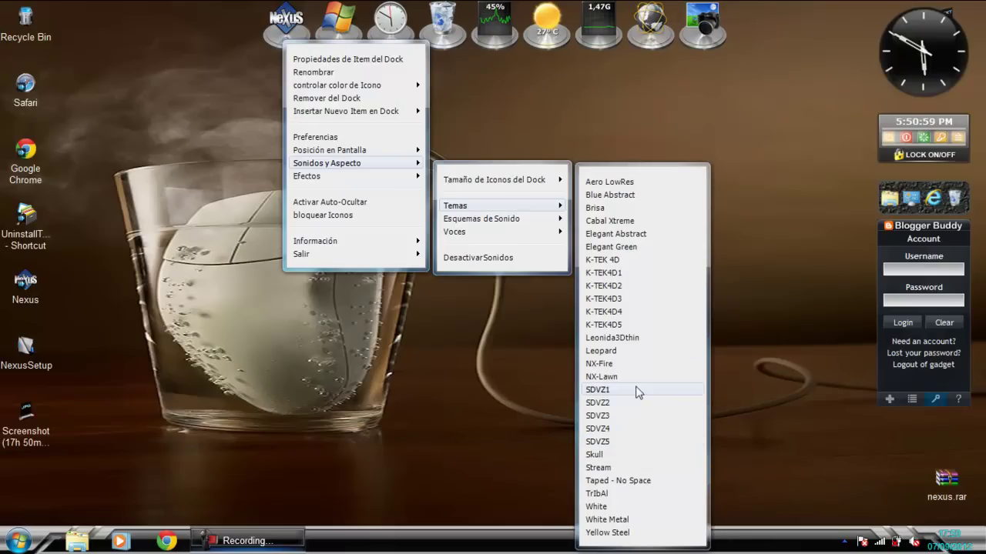
{"action": "mouse_move", "coordinate": [636, 393]}
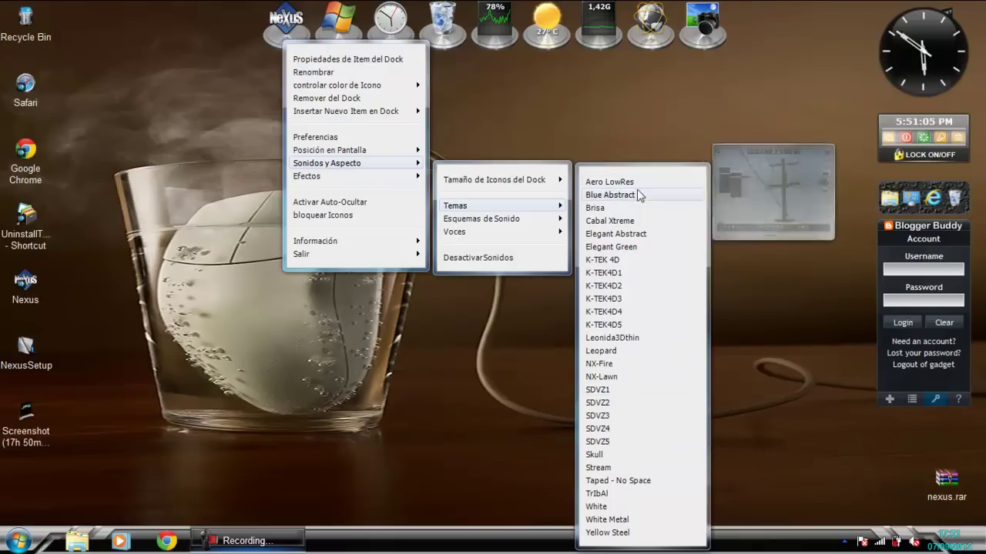
{"action": "left_click", "coordinate": [634, 121]}
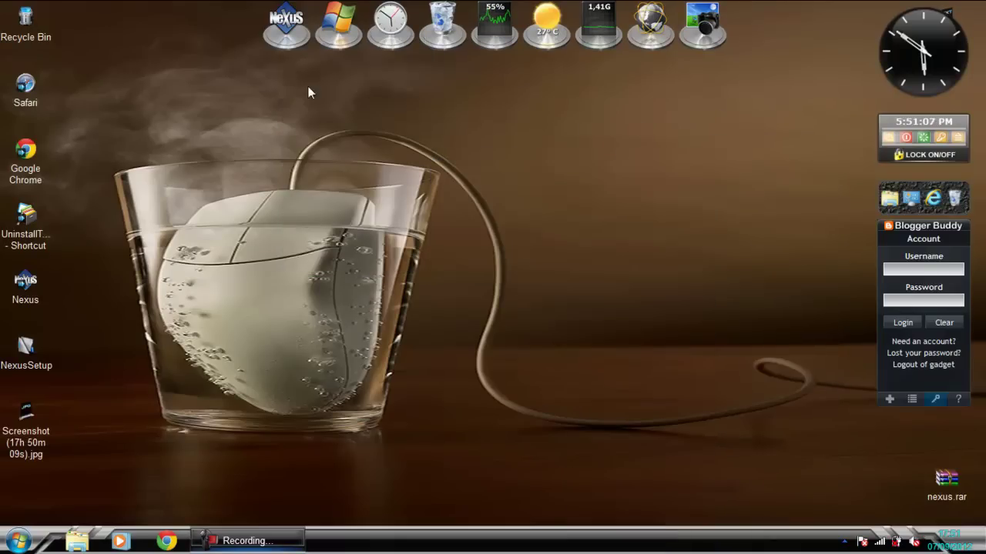
Step: Place the dock at the lower screen edge with Borde Inferior de Pantalla
{"action": "right_click", "coordinate": [288, 37]}
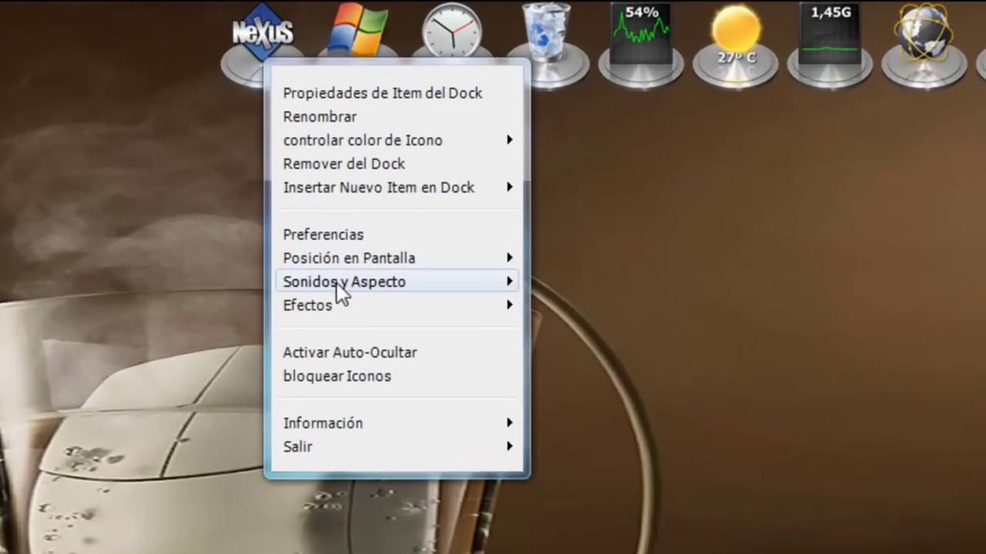
{"action": "mouse_move", "coordinate": [350, 282]}
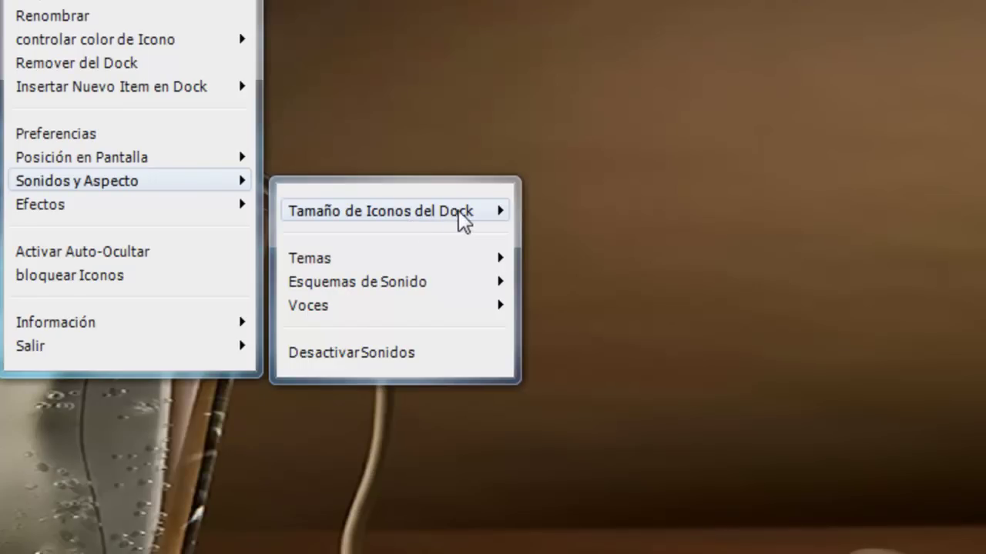
{"action": "mouse_move", "coordinate": [497, 212]}
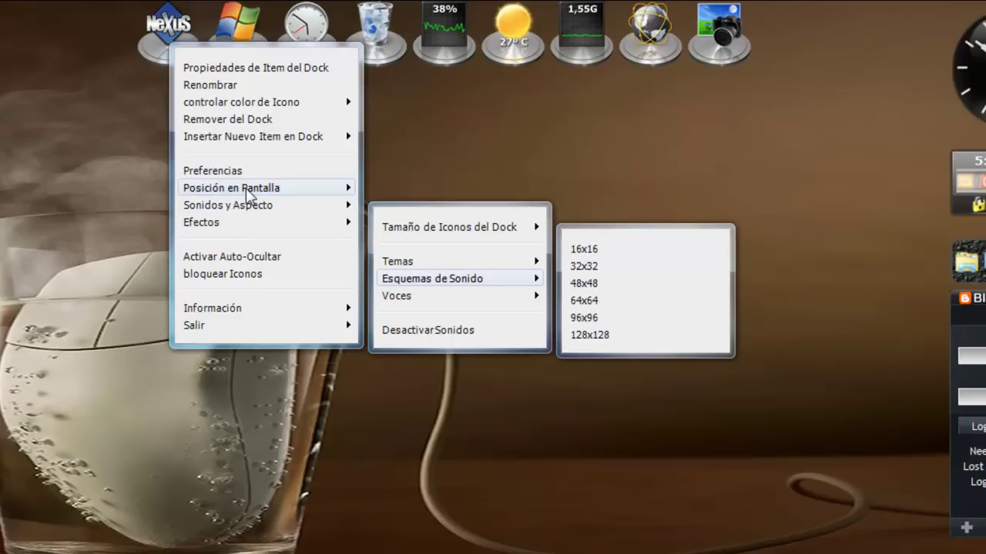
{"action": "mouse_move", "coordinate": [248, 195]}
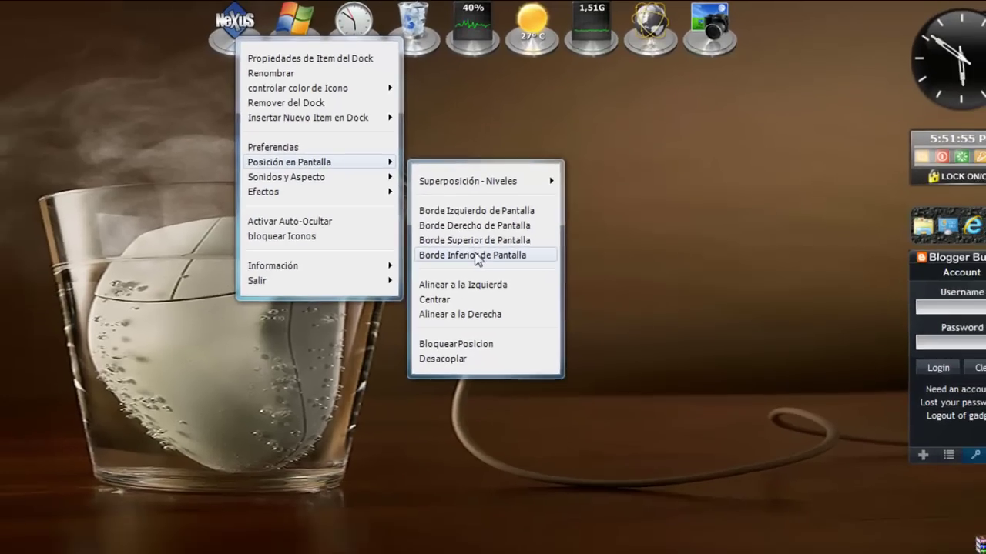
{"action": "left_click", "coordinate": [474, 256]}
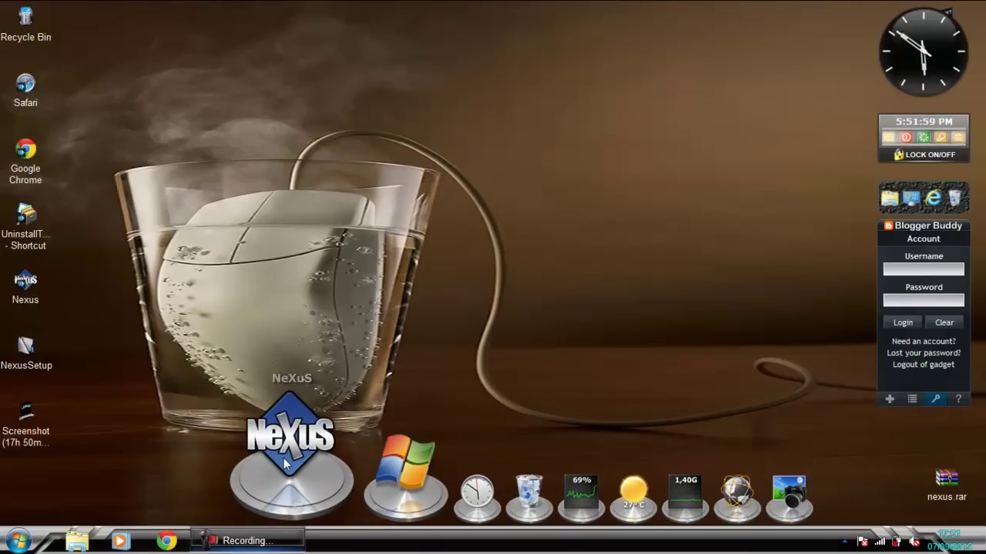
Step: Return the dock to the upper screen edge with Borde Superior de Pantalla
{"action": "right_click", "coordinate": [284, 458]}
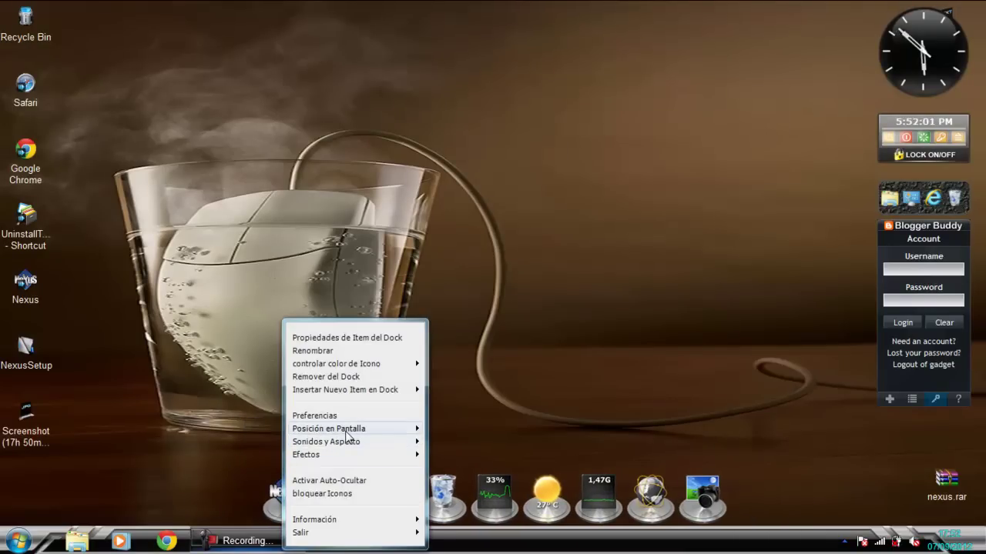
{"action": "mouse_move", "coordinate": [348, 430]}
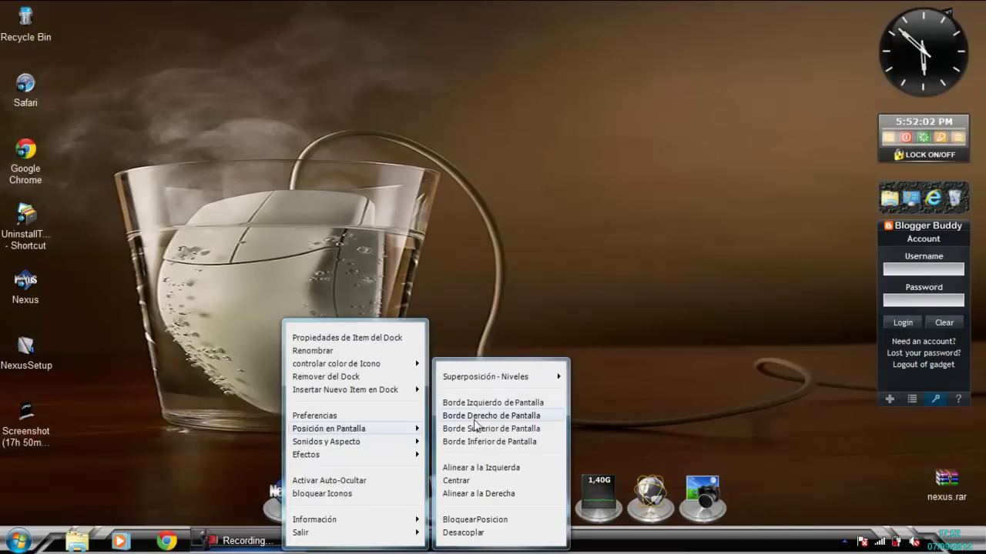
{"action": "left_click", "coordinate": [507, 441]}
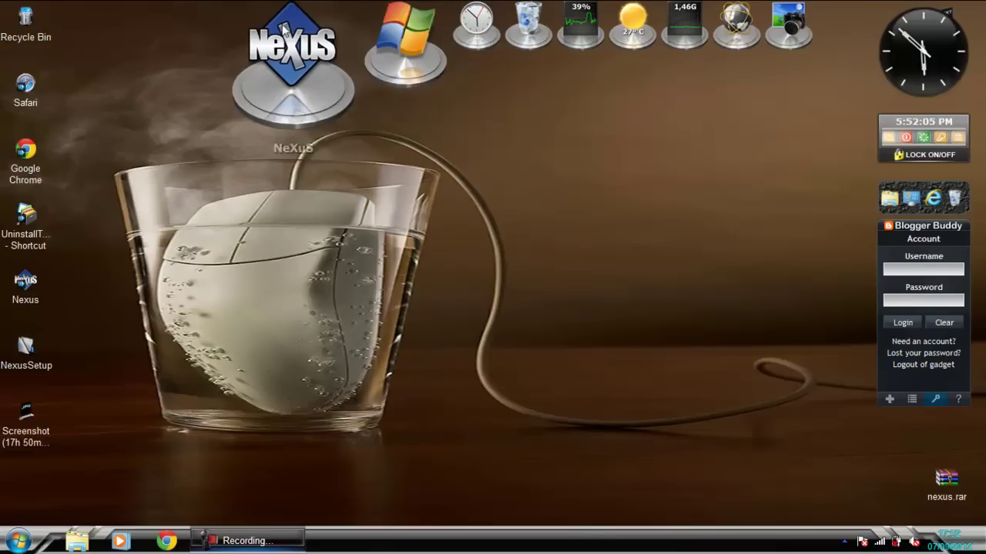
Step: Set the dock icons' Mouseover Effect to Balancear
{"action": "right_click", "coordinate": [293, 42]}
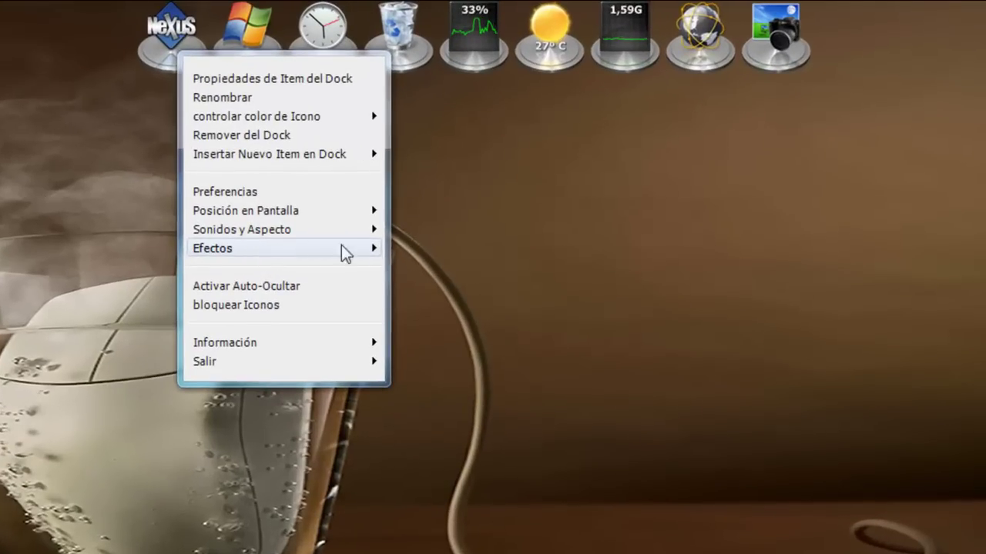
{"action": "left_click", "coordinate": [326, 257]}
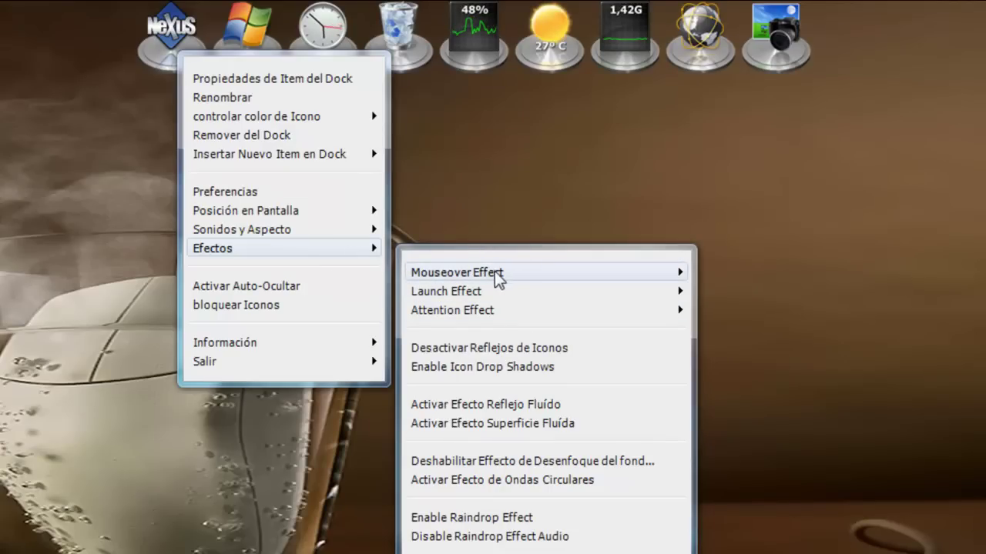
{"action": "mouse_move", "coordinate": [514, 280]}
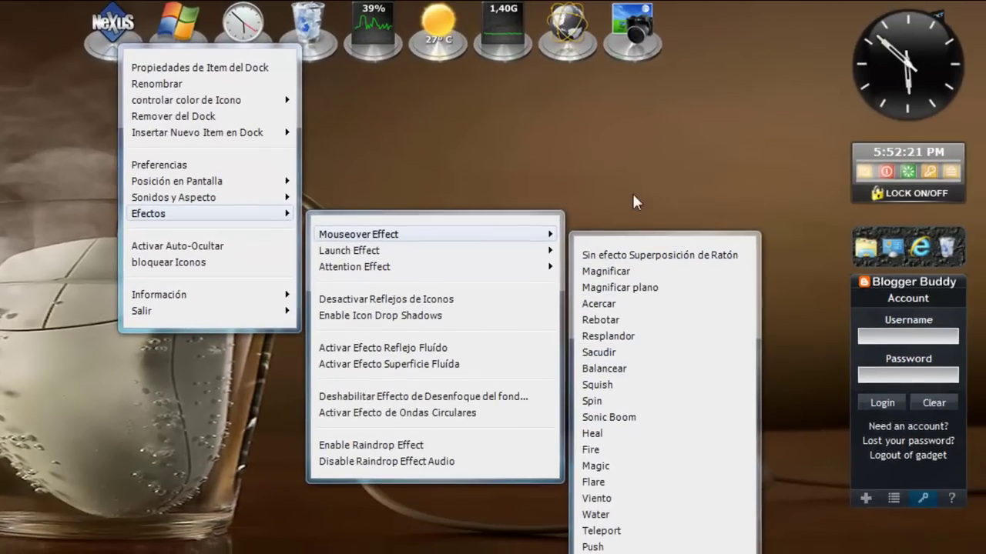
{"action": "left_click", "coordinate": [604, 369]}
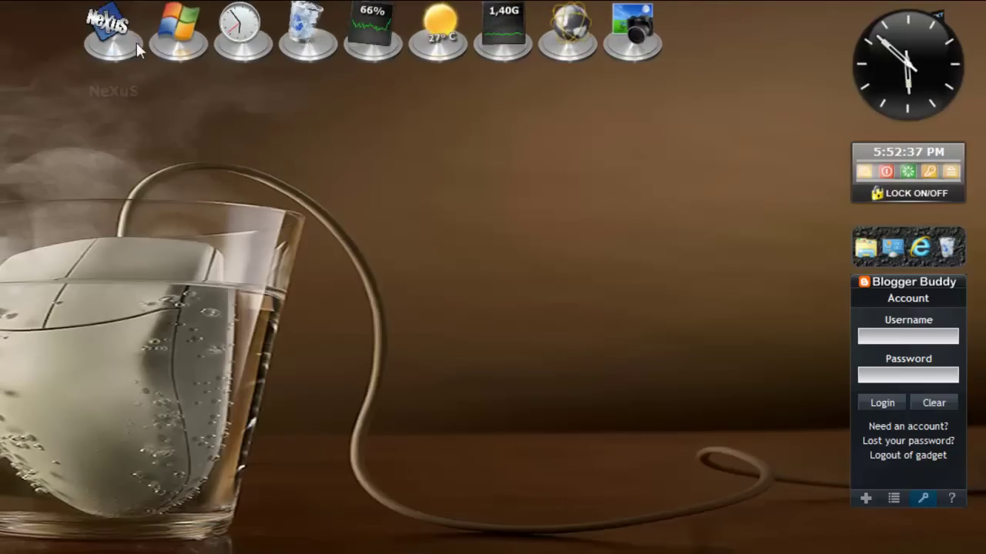
Step: Change the dock icons' Mouseover Effect to Flare
{"action": "right_click", "coordinate": [113, 29]}
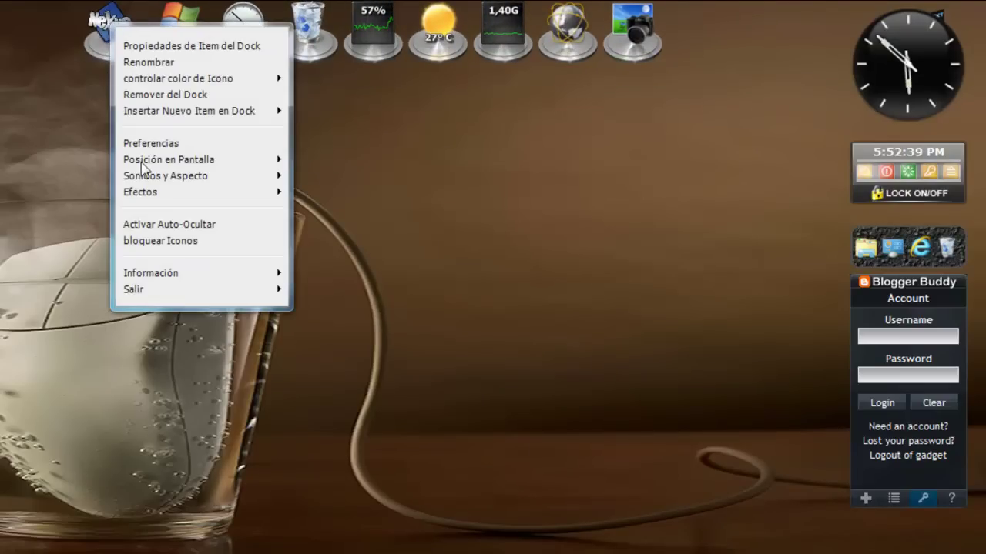
{"action": "mouse_move", "coordinate": [217, 198]}
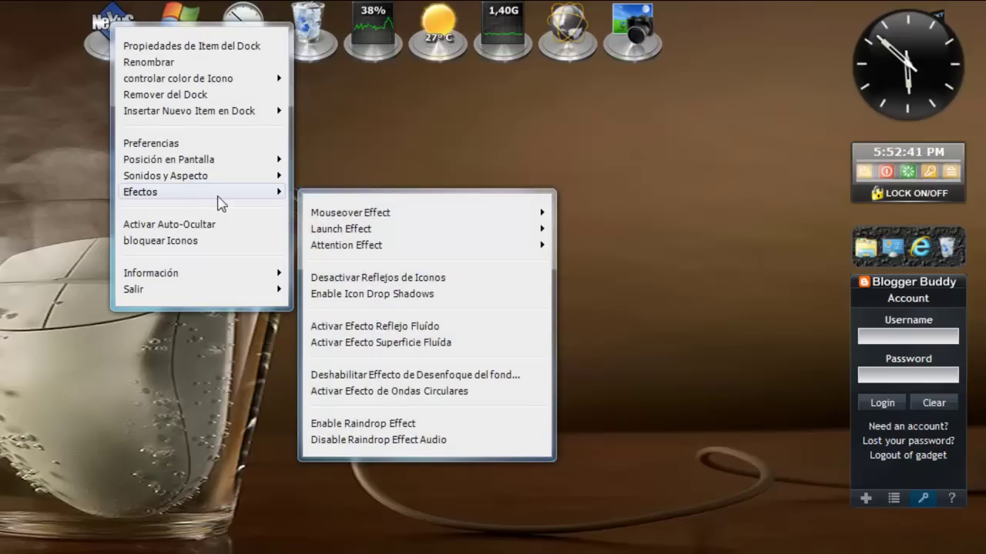
{"action": "mouse_move", "coordinate": [384, 217]}
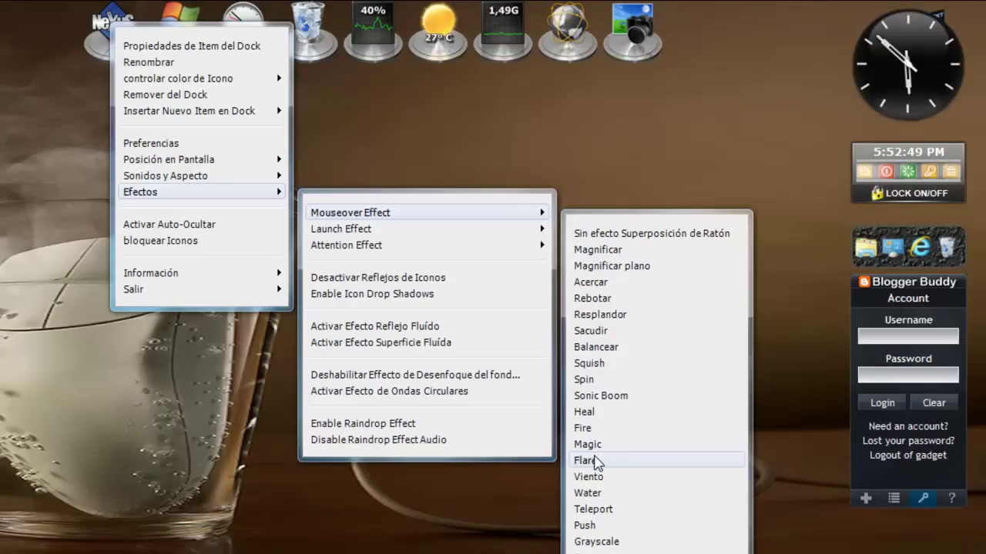
{"action": "left_click", "coordinate": [585, 460]}
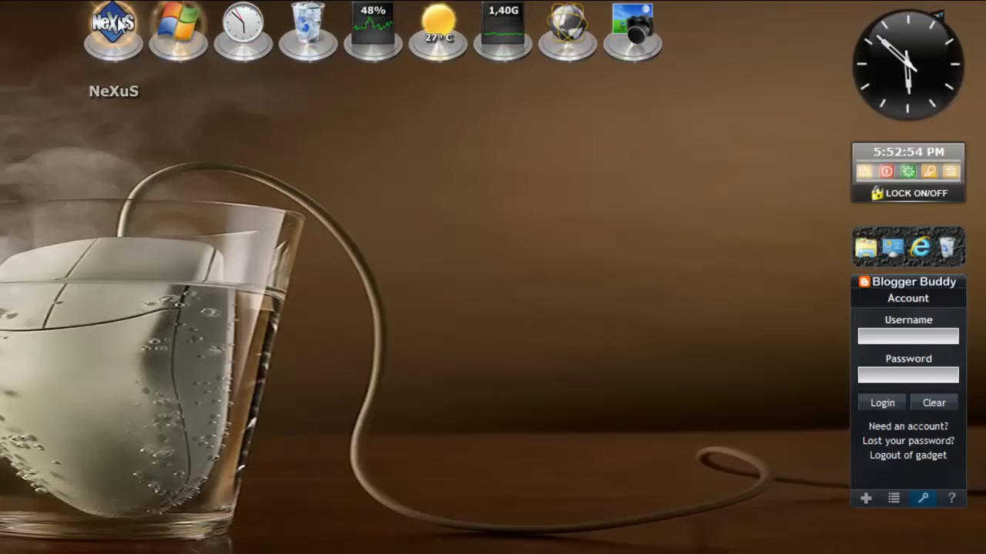
Step: Change the dock icons' Mouseover Effect to Burn and try it on the dock icons
{"action": "right_click", "coordinate": [113, 52]}
{"action": "mouse_move", "coordinate": [163, 193]}
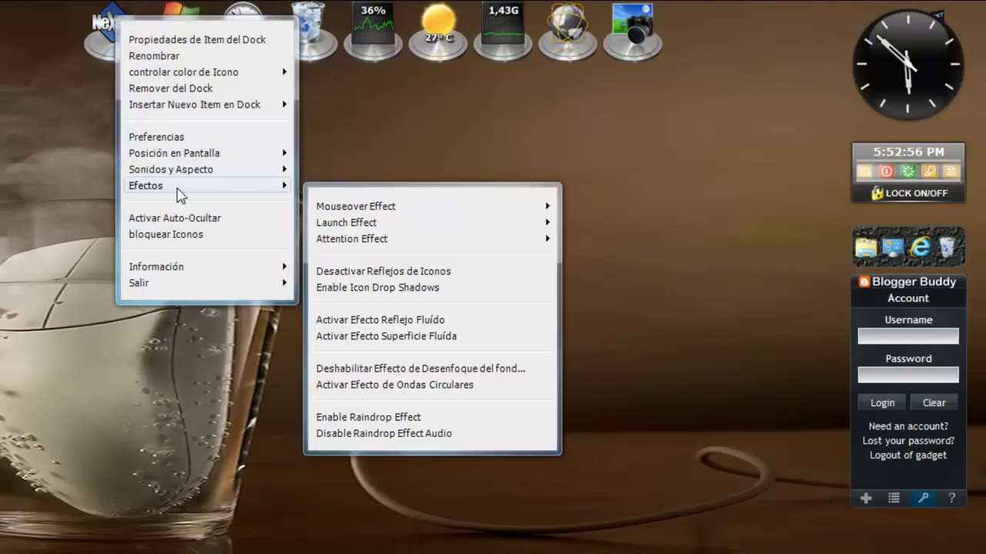
{"action": "mouse_move", "coordinate": [508, 211]}
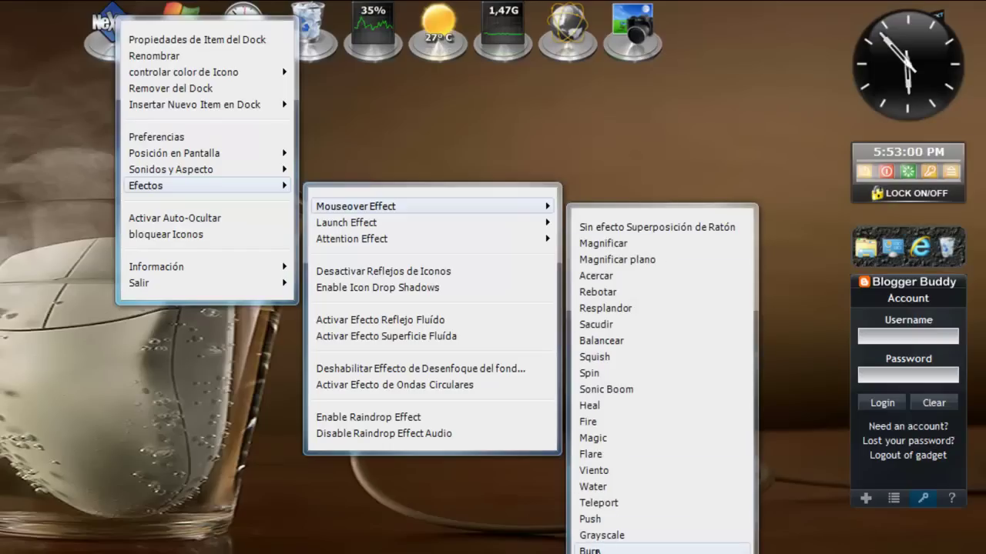
{"action": "left_click", "coordinate": [589, 549]}
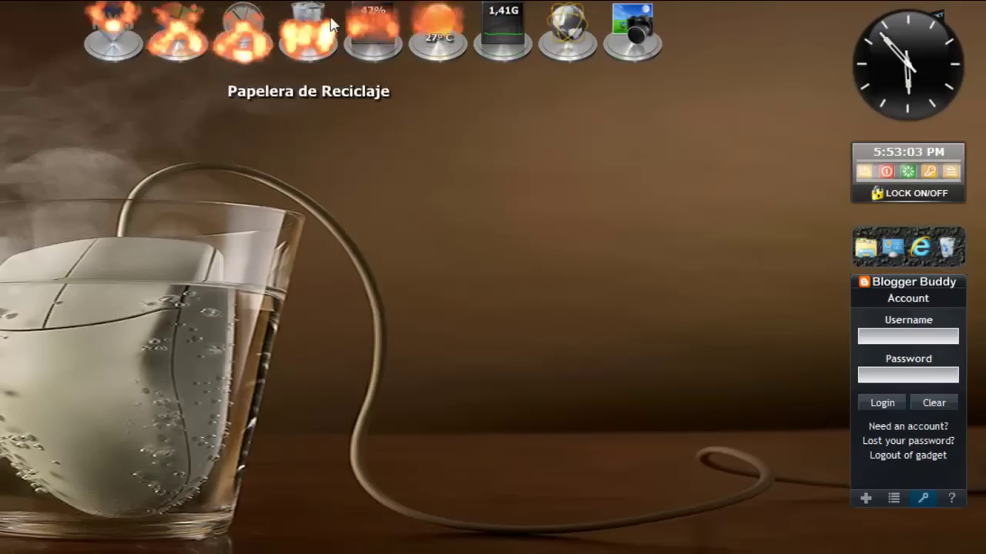
{"action": "right_click", "coordinate": [123, 32]}
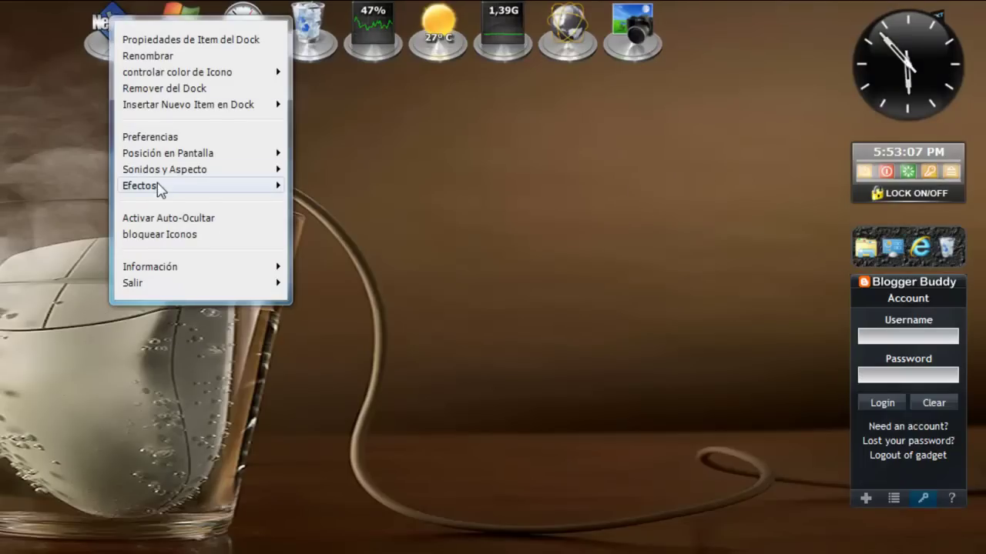
{"action": "mouse_move", "coordinate": [157, 186]}
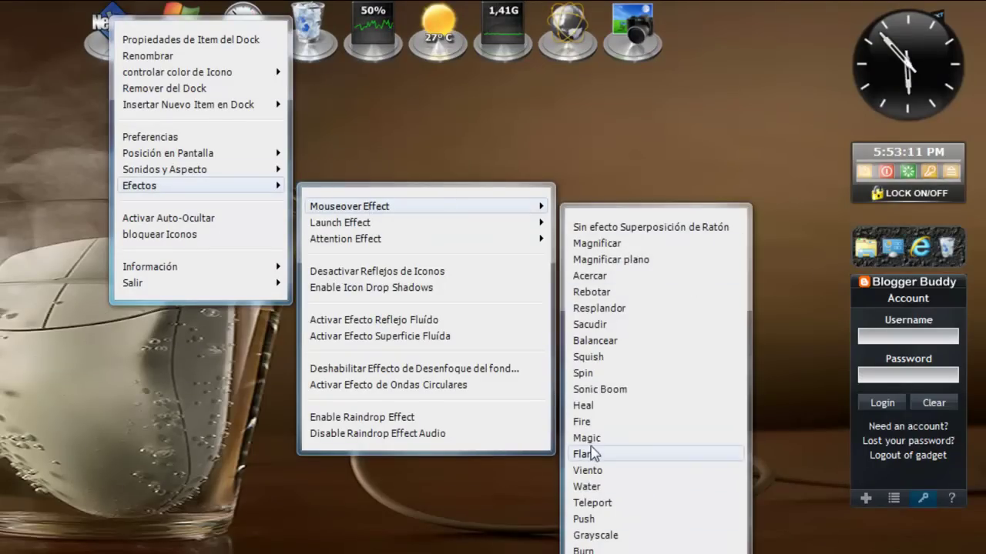
{"action": "left_click", "coordinate": [638, 142]}
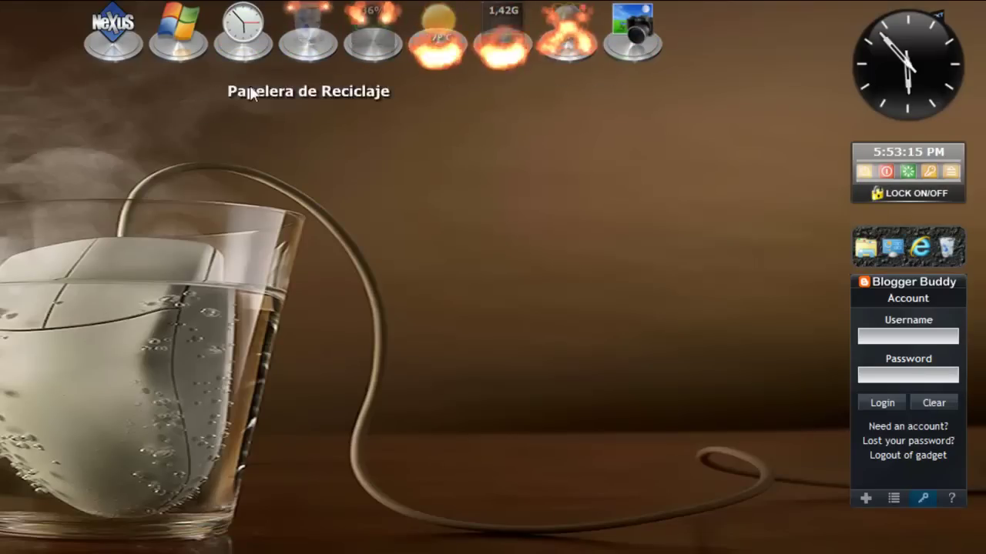
Step: Turn on the dock's fluid surface effect with Activar Efecto Superficie Fluída
{"action": "right_click", "coordinate": [106, 23]}
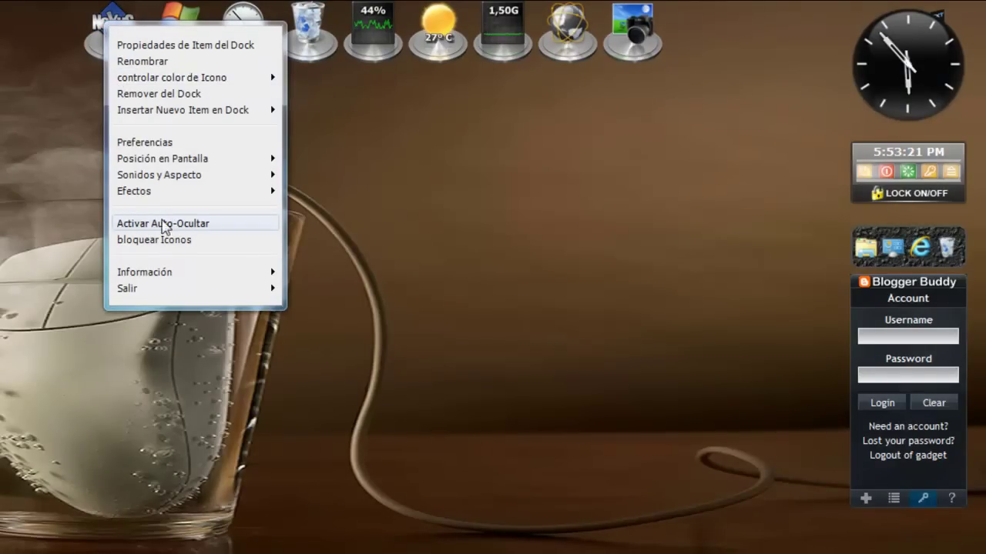
{"action": "mouse_move", "coordinate": [145, 199]}
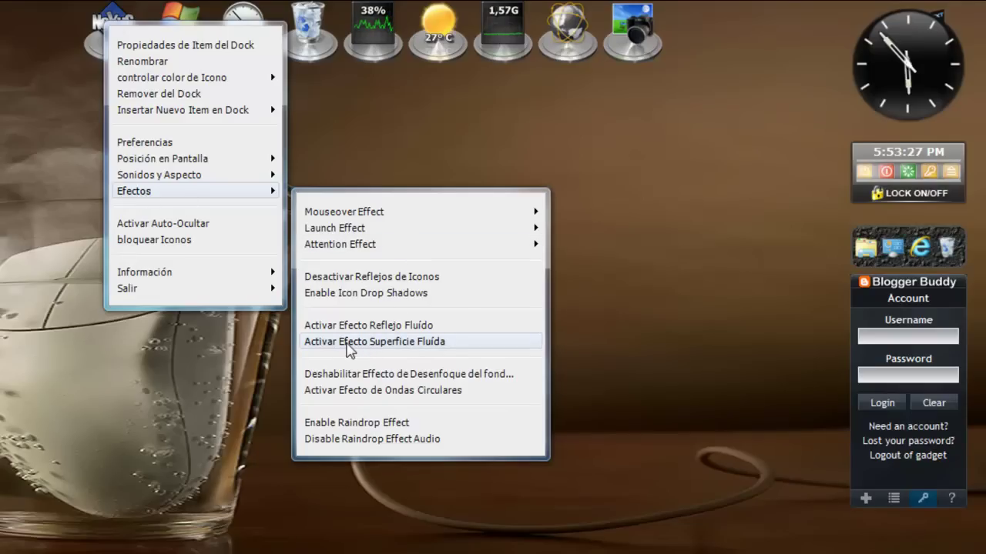
{"action": "left_click", "coordinate": [342, 343]}
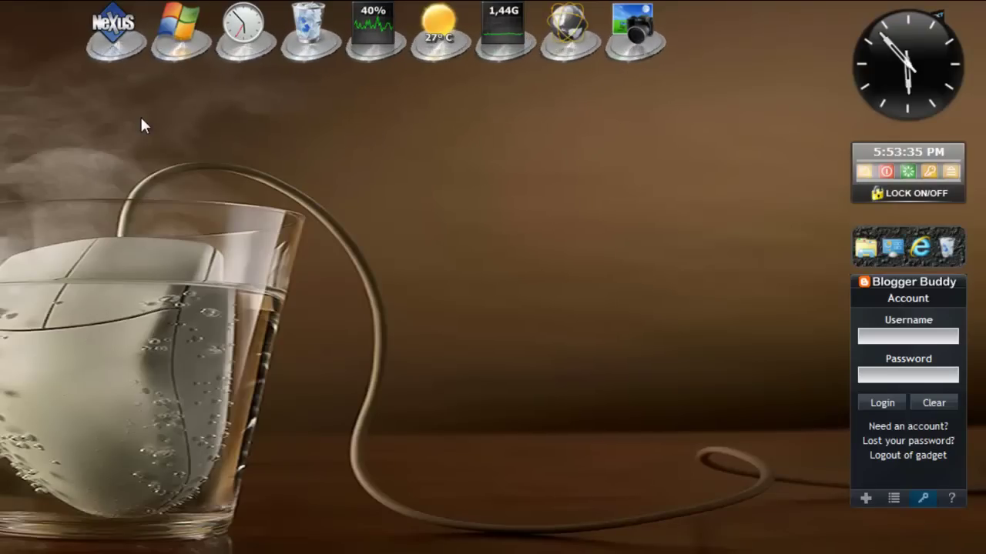
{"action": "right_click", "coordinate": [114, 33]}
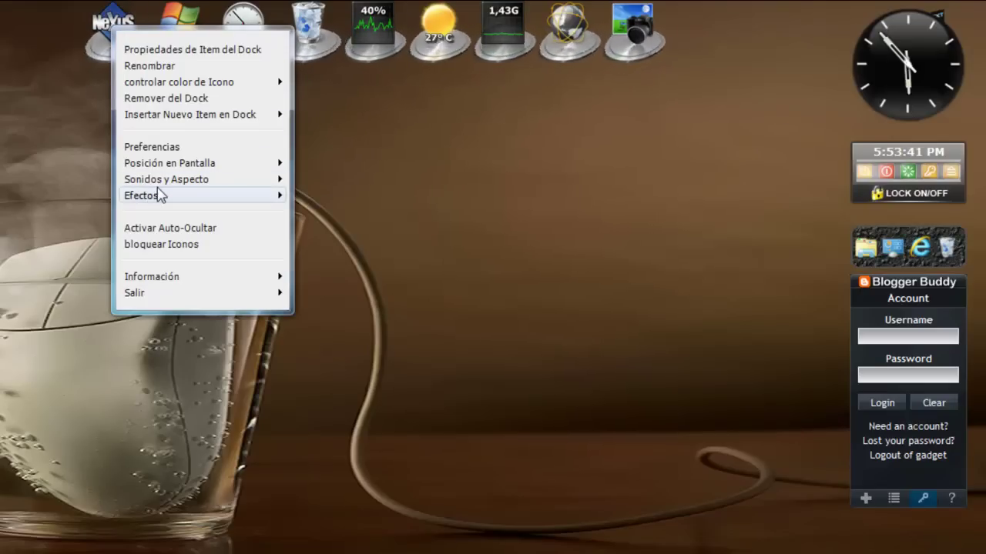
{"action": "left_click", "coordinate": [586, 242]}
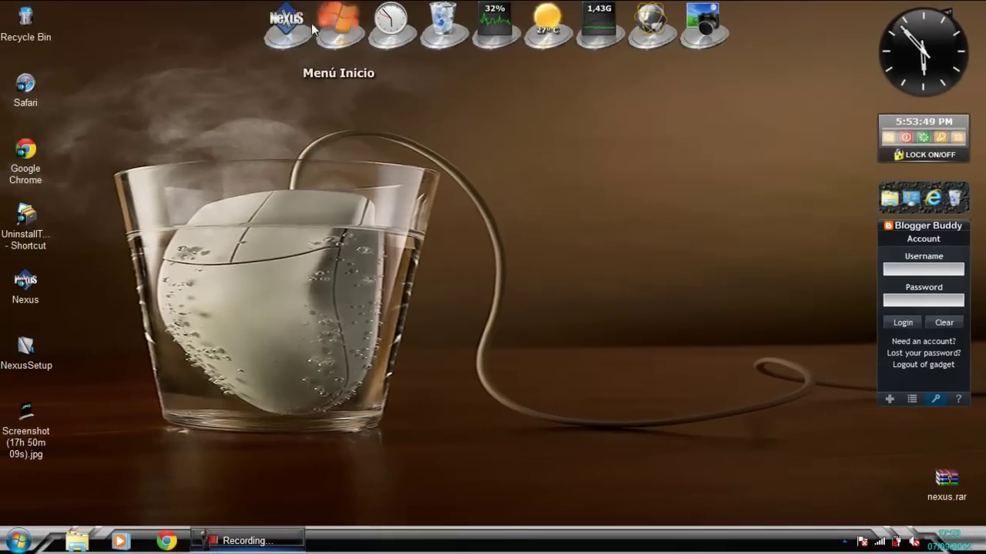
Step: Add the desktop's Google Chrome shortcut to the dock between the NeXuS and Menú Inicio icons
{"action": "left_click_drag", "start_coordinate": [26, 154], "coordinate": [688, 42]}
{"action": "left_click_drag", "start_coordinate": [81, 165], "coordinate": [318, 27]}
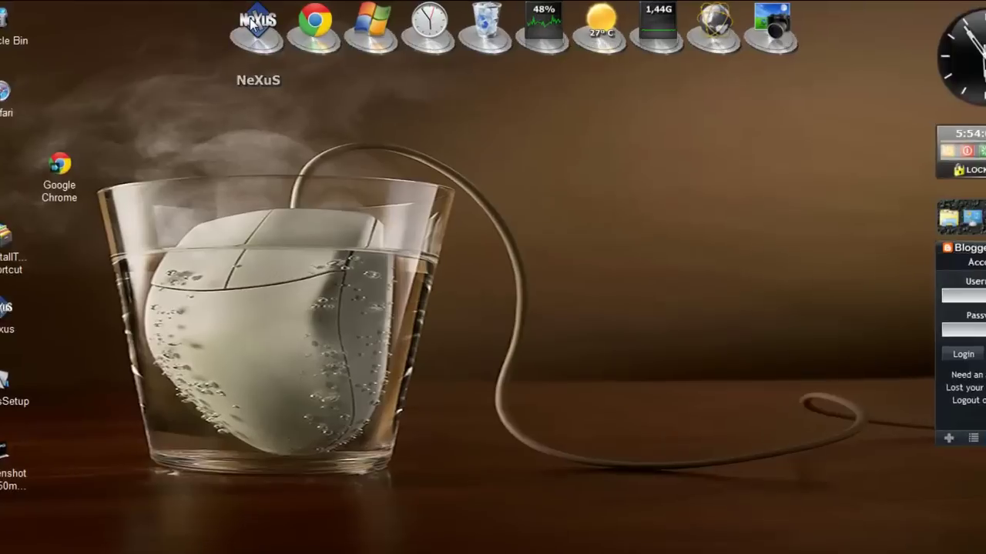
Step: Insert a new Elemento in the dock beside the NeXuS icon and set its type to direccion de internet
{"action": "right_click", "coordinate": [256, 19]}
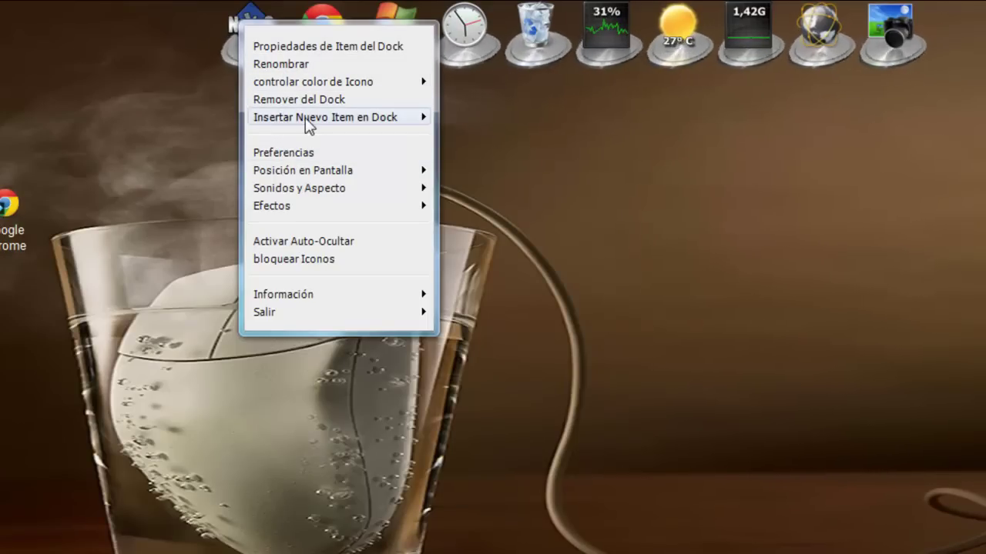
{"action": "mouse_move", "coordinate": [313, 123]}
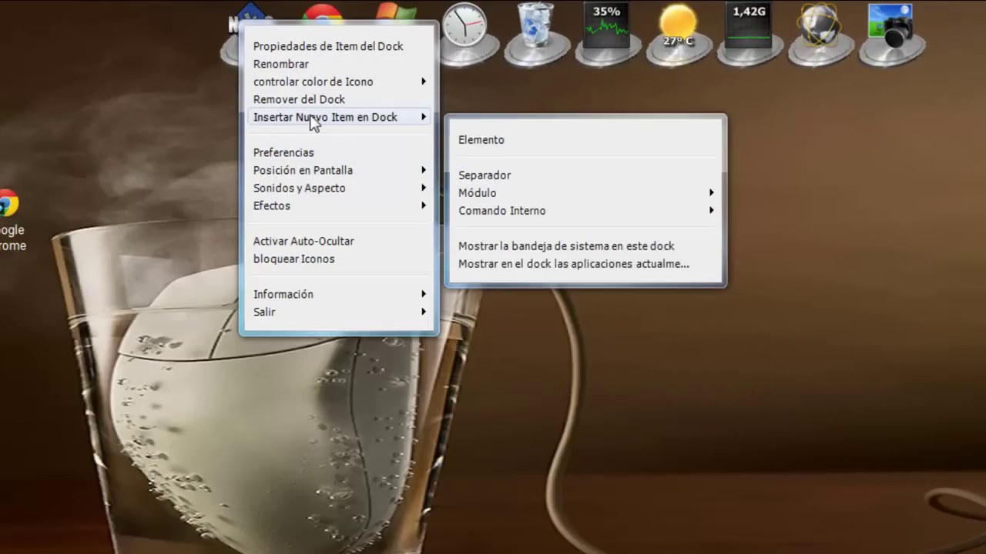
{"action": "left_click", "coordinate": [496, 140]}
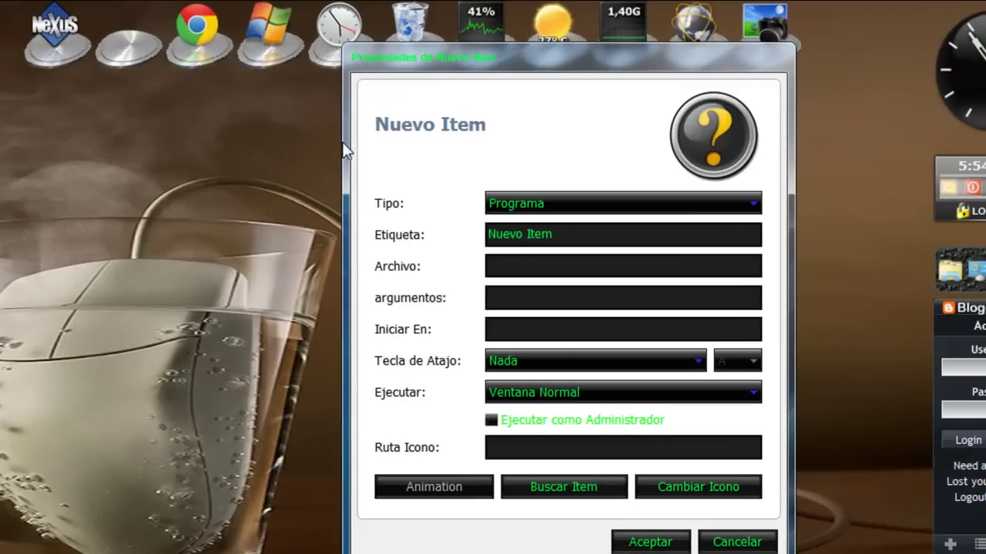
{"action": "left_click_drag", "start_coordinate": [653, 160], "coordinate": [684, 248]}
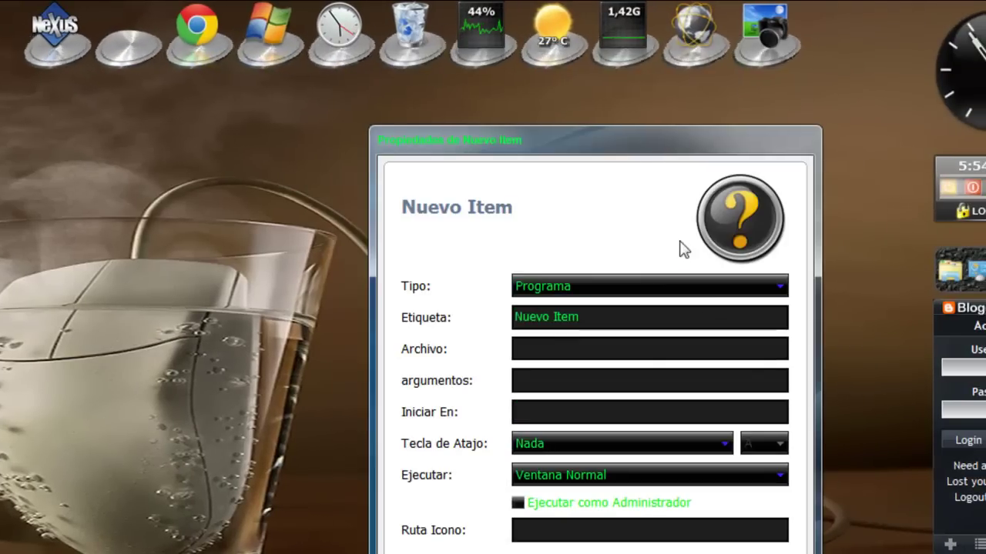
{"action": "left_click", "coordinate": [780, 286]}
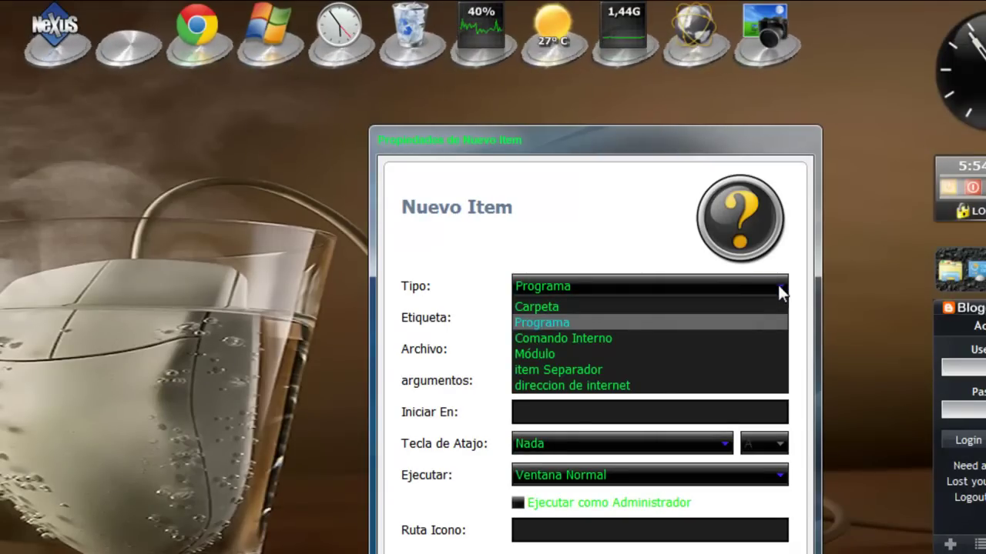
{"action": "left_click", "coordinate": [588, 386]}
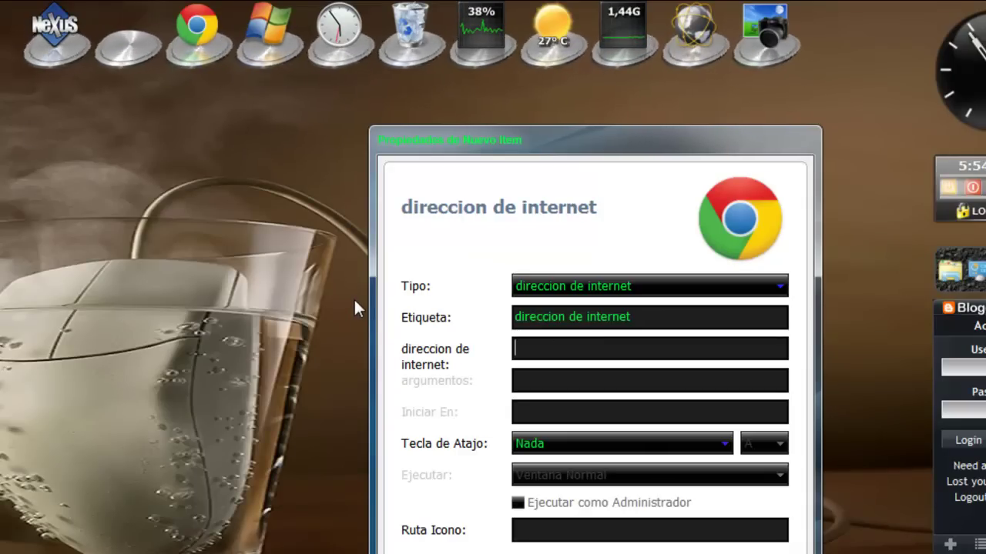
{"action": "type", "text": "www.igfl"}
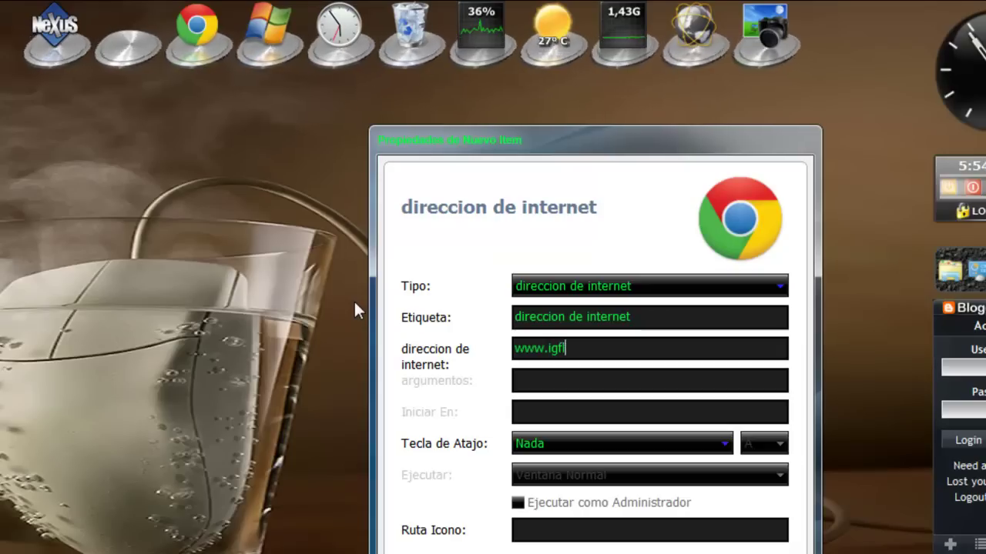
{"action": "type", "text": "i5.cp"}
{"action": "key", "text": "BackSpace"}
{"action": "key", "text": "BackSpace"}
{"action": "key", "text": "BackSpace"}
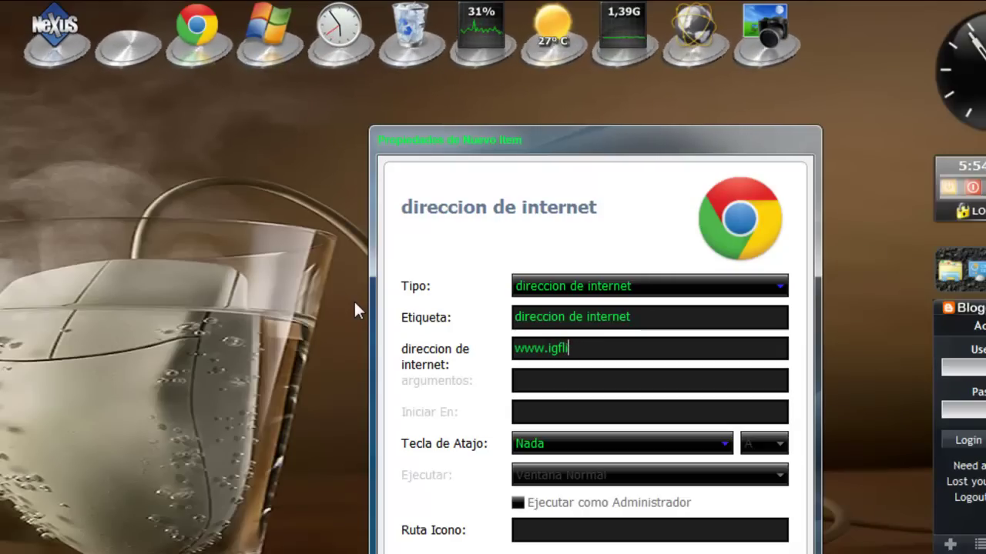
{"action": "key", "text": "BackSpace"}
{"action": "type", "text": "gli"}
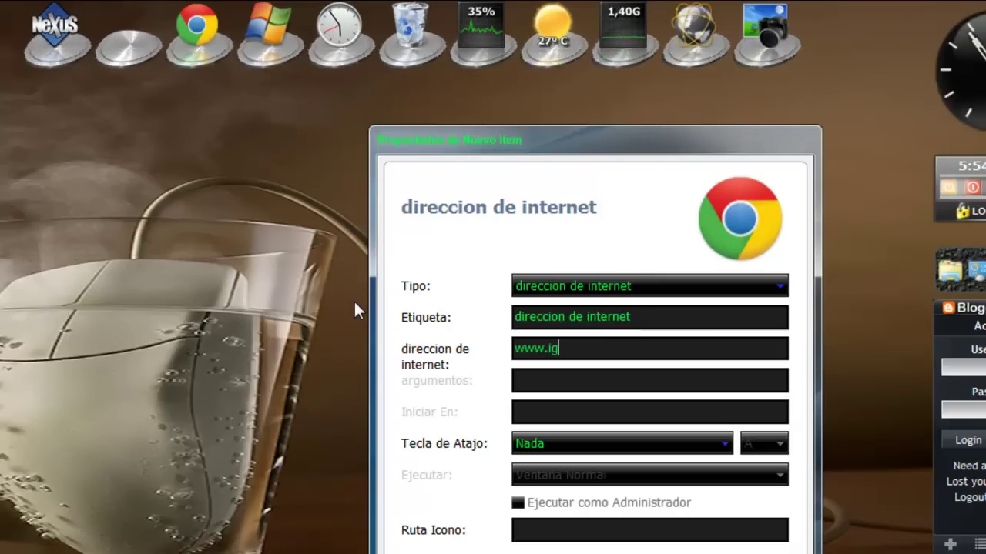
{"action": "type", "text": "5.com"}
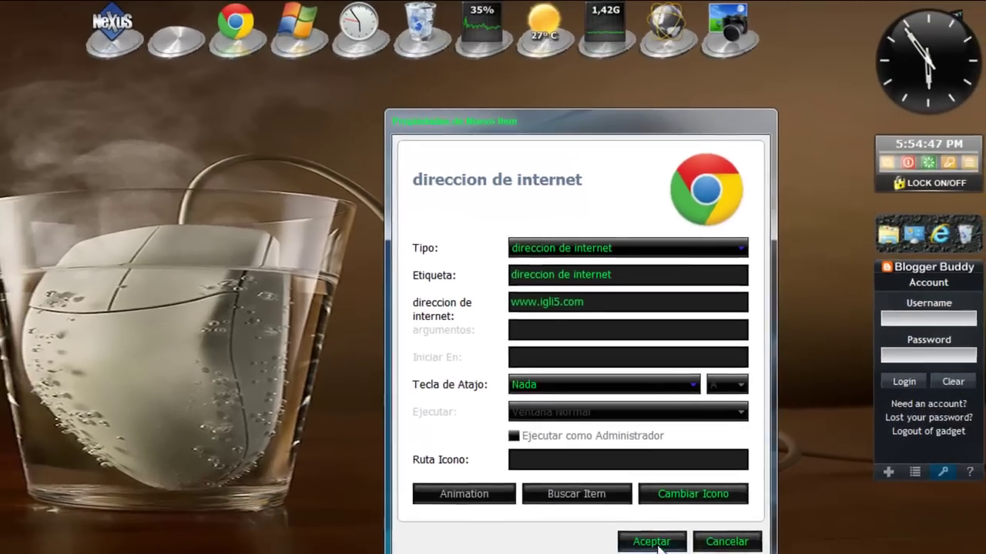
{"action": "left_click", "coordinate": [649, 539]}
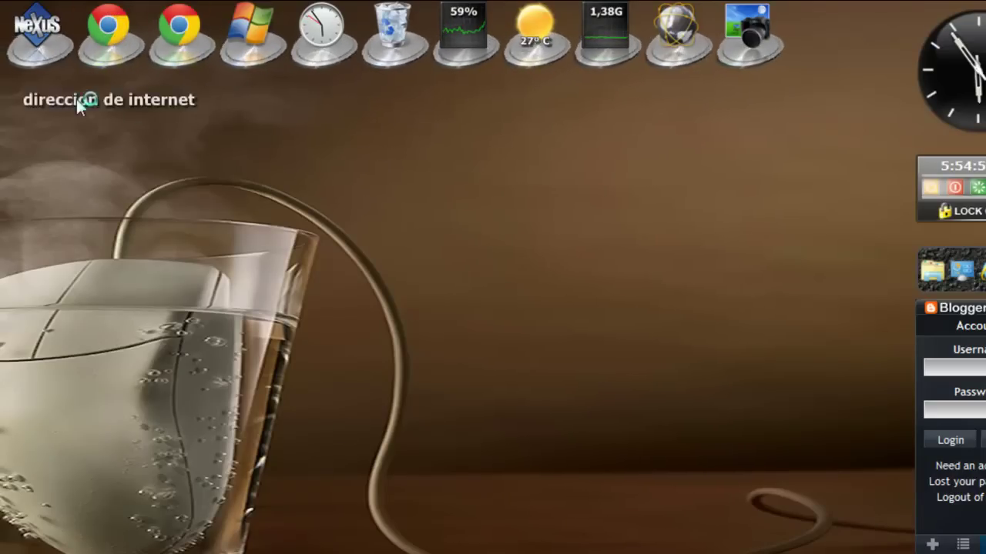
Step: Test the new direccion de internet dock item by opening its website in Chrome, and minimize the browser window
{"action": "left_click", "coordinate": [108, 31]}
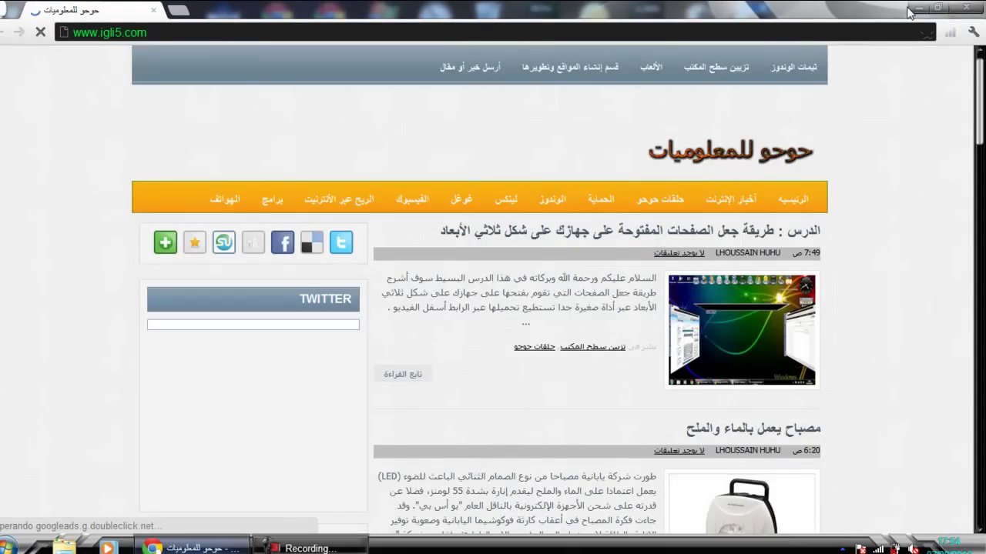
{"action": "left_click", "coordinate": [917, 8]}
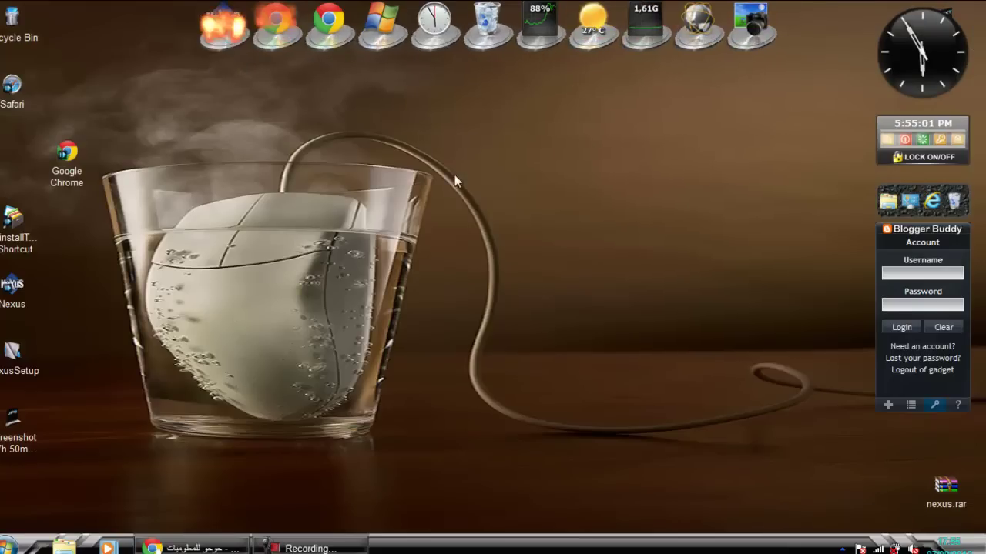
{"action": "right_click", "coordinate": [222, 22]}
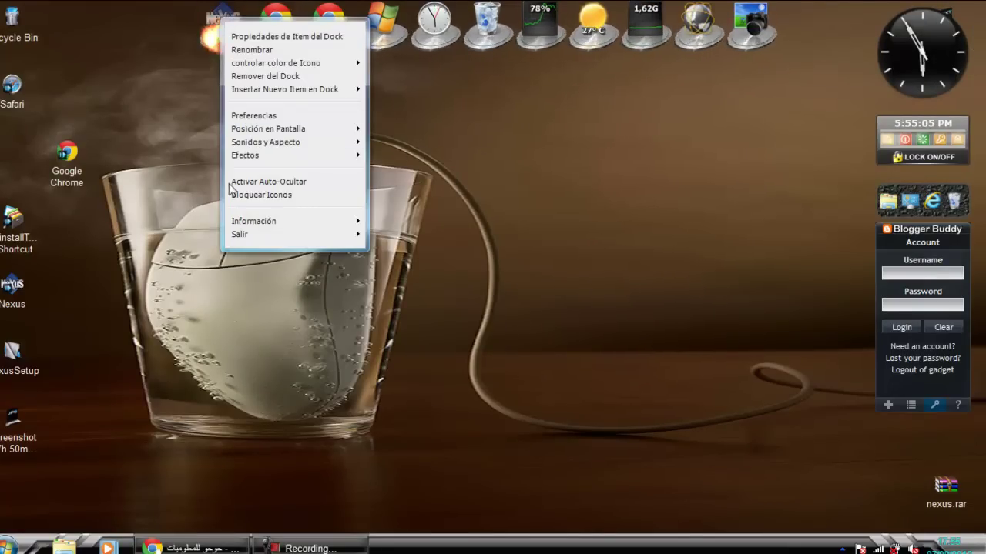
{"action": "left_click", "coordinate": [186, 226]}
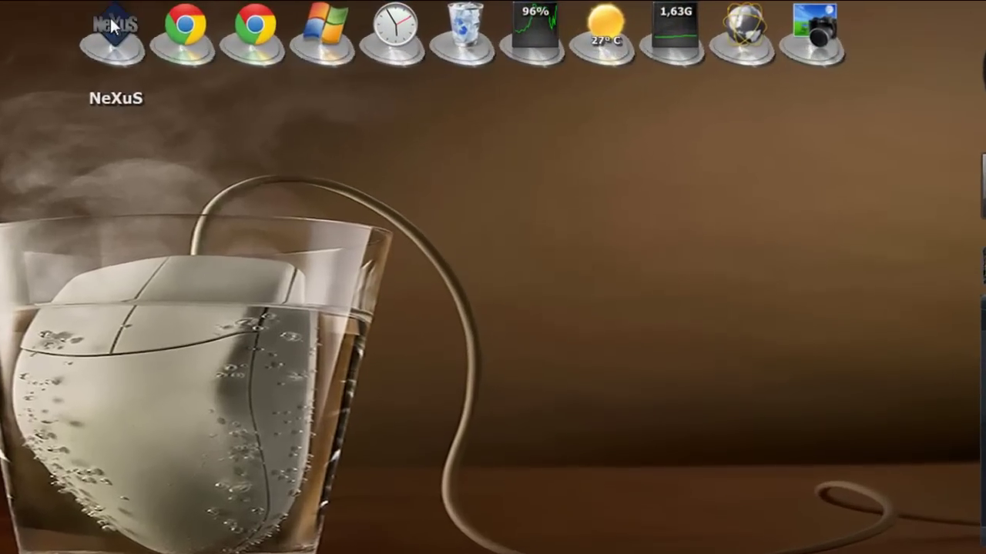
Step: Open the dock's preferences and view the available interface languages on the Acerca de page, keeping Español
{"action": "right_click", "coordinate": [111, 23]}
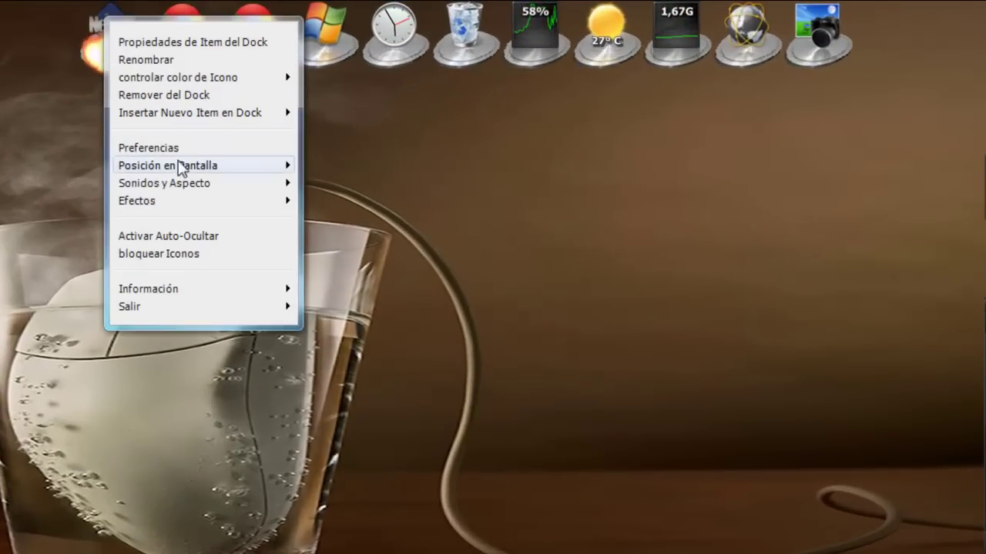
{"action": "left_click", "coordinate": [158, 150]}
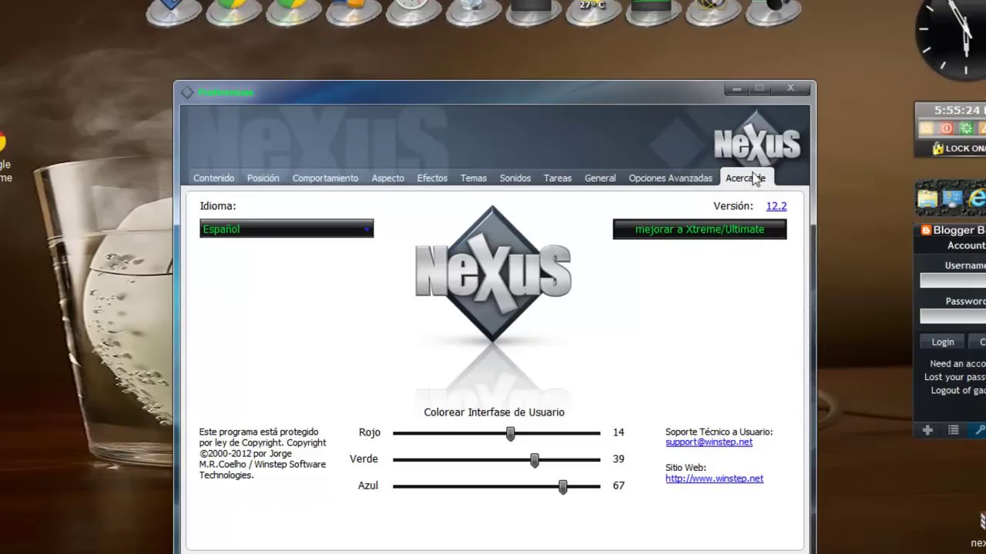
{"action": "left_click", "coordinate": [368, 231]}
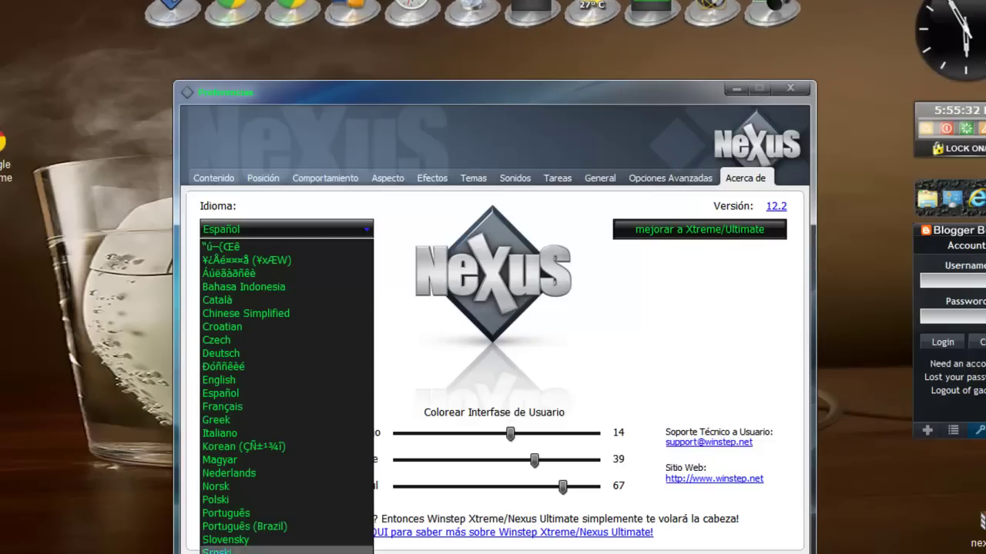
{"action": "left_click", "coordinate": [276, 484]}
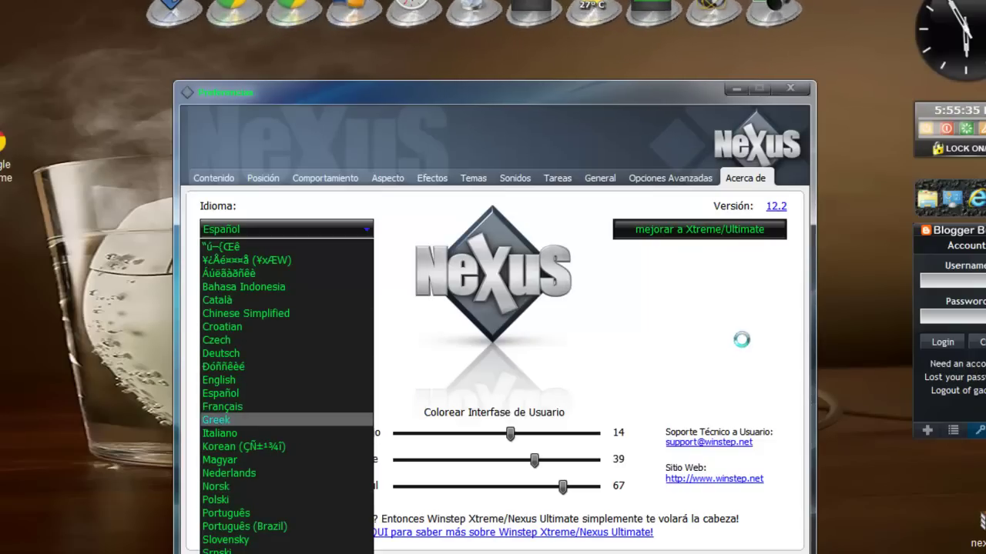
{"action": "left_click", "coordinate": [767, 333]}
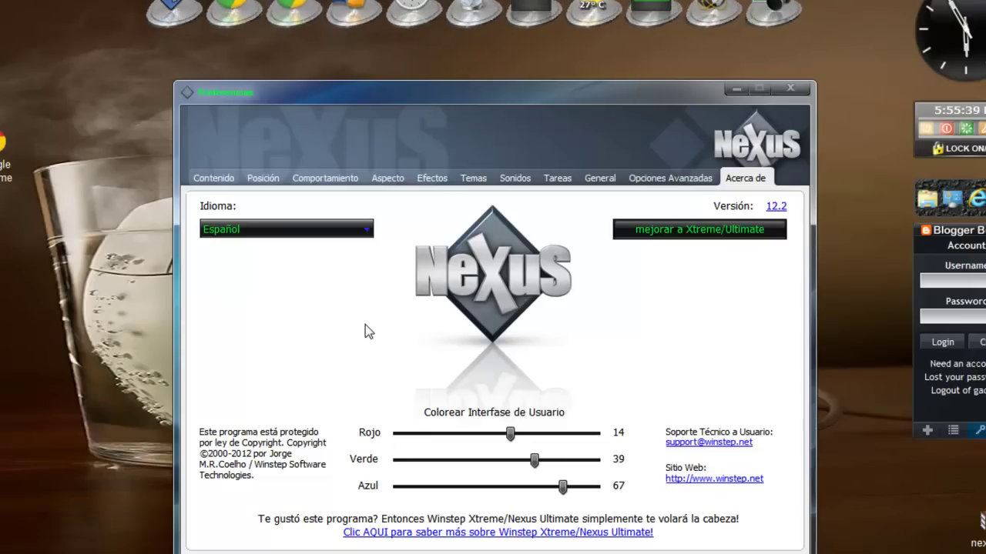
Step: Preview several dock themes from Cabal Xtreme and Blue Abstract through SDVZ5, and view the SDVZ5 theme's folder
{"action": "left_click", "coordinate": [474, 179]}
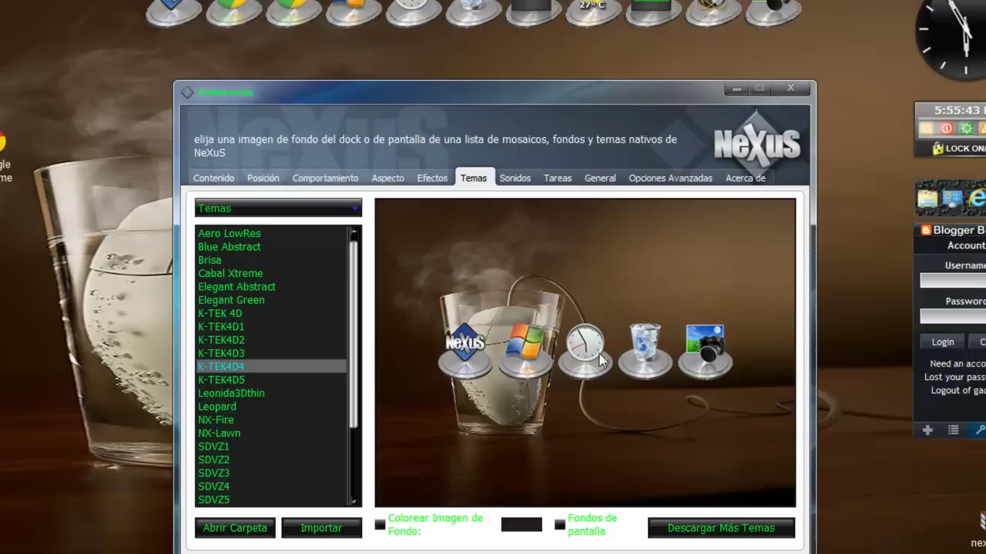
{"action": "left_click", "coordinate": [231, 273]}
{"action": "left_click", "coordinate": [231, 246]}
{"action": "left_click", "coordinate": [231, 287]}
{"action": "left_click", "coordinate": [230, 313]}
{"action": "left_click", "coordinate": [240, 380]}
{"action": "left_click", "coordinate": [243, 447]}
{"action": "left_click", "coordinate": [246, 473]}
{"action": "left_click", "coordinate": [250, 500]}
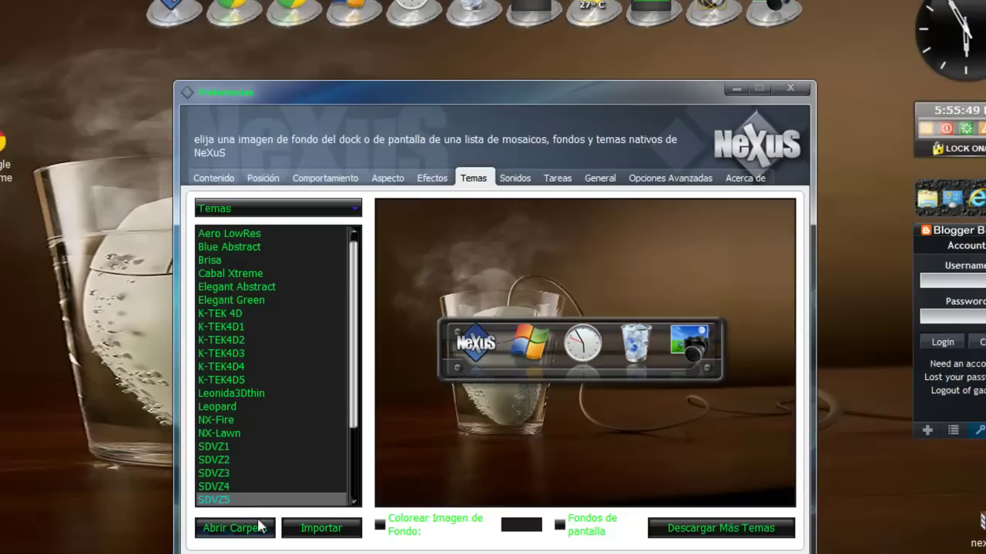
{"action": "left_click", "coordinate": [235, 529]}
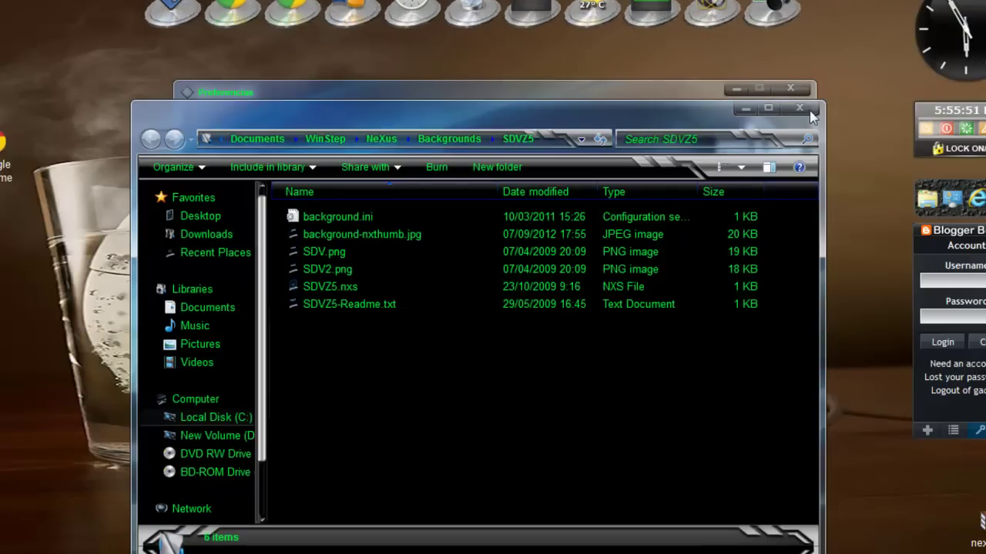
{"action": "left_click", "coordinate": [800, 109]}
Step: Preview the remaining dock themes at the end of the list, from Stream through Yellow Steel
{"action": "scroll", "coordinate": [359, 361], "scroll_direction": "down", "scroll_amount": 3}
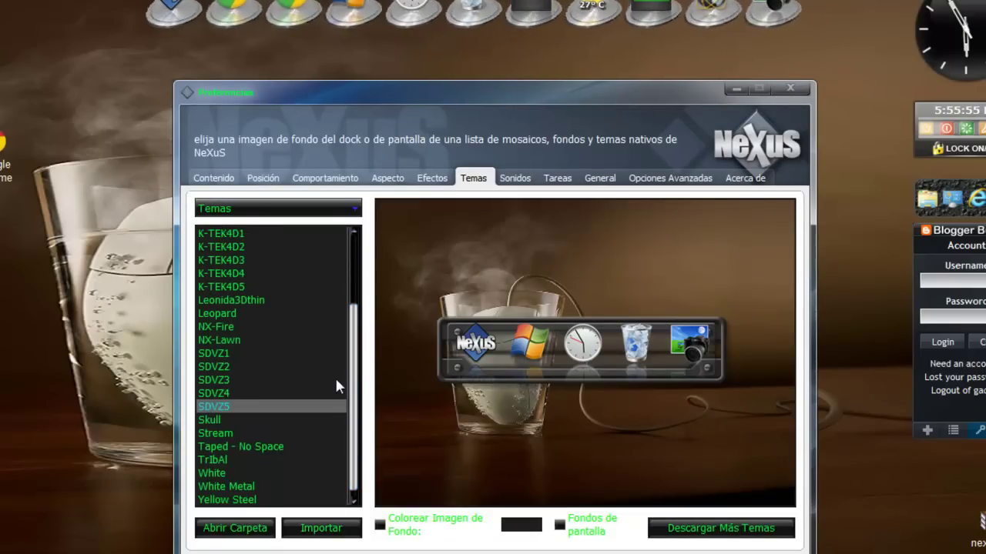
{"action": "left_click", "coordinate": [249, 435]}
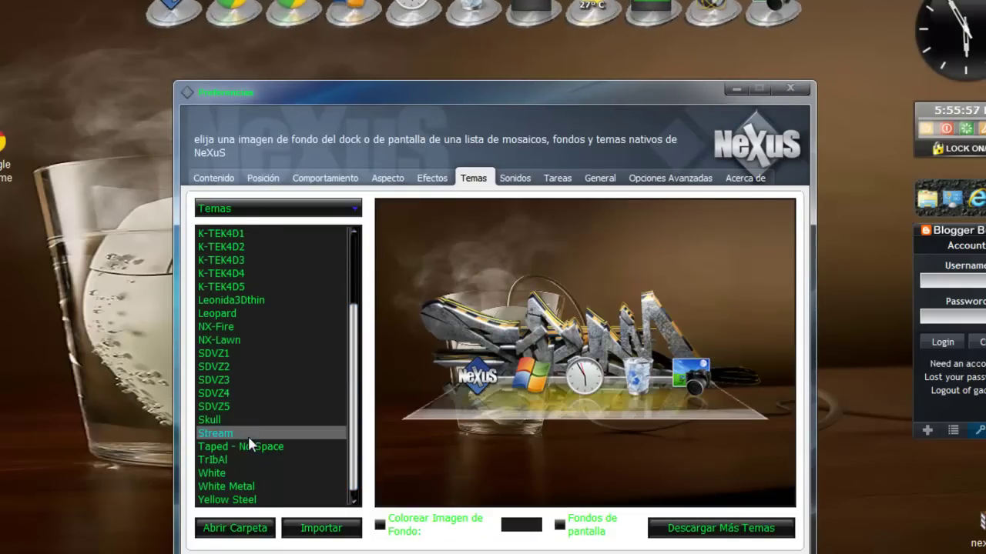
{"action": "key", "text": "Down"}
{"action": "key", "text": "Down"}
{"action": "key", "text": "Down"}
{"action": "key", "text": "Down"}
{"action": "key", "text": "Down"}
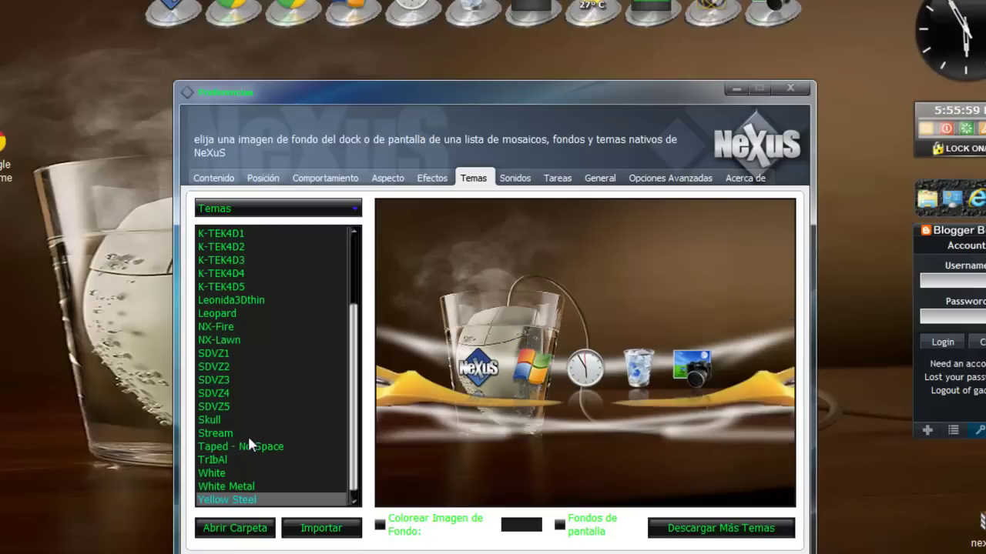
Step: Preview the themes in reverse order from Yellow Steel up to K-TEK4D2, and return to K-TEK4D4
{"action": "key", "text": "Up"}
{"action": "key", "text": "Up"}
{"action": "key", "text": "Up"}
{"action": "key", "text": "Up"}
{"action": "key", "text": "Up"}
{"action": "key", "text": "Up"}
{"action": "key", "text": "Up"}
{"action": "key", "text": "Up"}
{"action": "key", "text": "Up"}
{"action": "key", "text": "Up"}
{"action": "key", "text": "Up"}
{"action": "key", "text": "Up"}
{"action": "key", "text": "Up"}
{"action": "key", "text": "Up"}
{"action": "key", "text": "Up"}
{"action": "key", "text": "Up"}
{"action": "key", "text": "Up"}
{"action": "key", "text": "Up"}
{"action": "key", "text": "Up"}
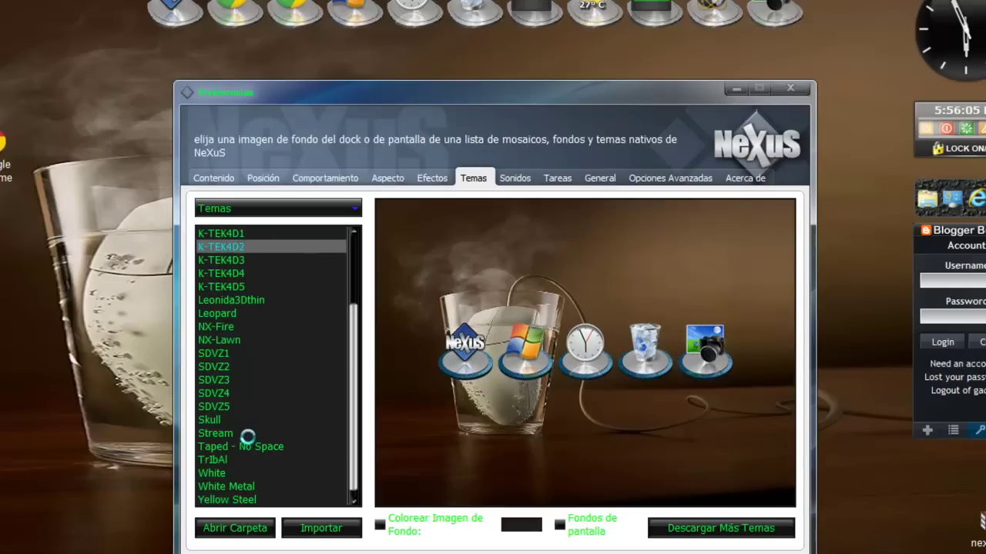
{"action": "key", "text": "Down"}
{"action": "key", "text": "Down"}
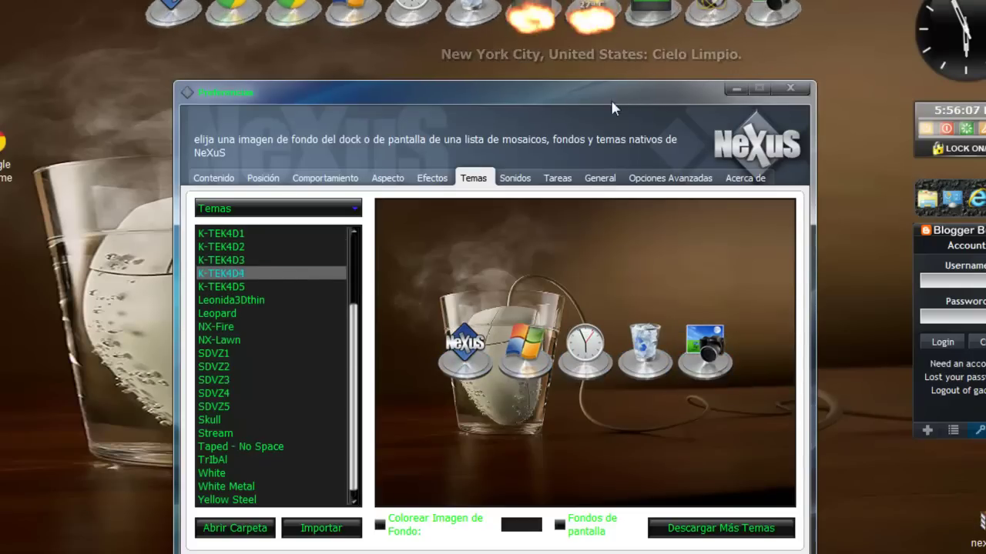
Step: Choose the NX-Fire theme, apply it to the dock, and close the preferences
{"action": "left_click_drag", "start_coordinate": [599, 92], "coordinate": [593, 51]}
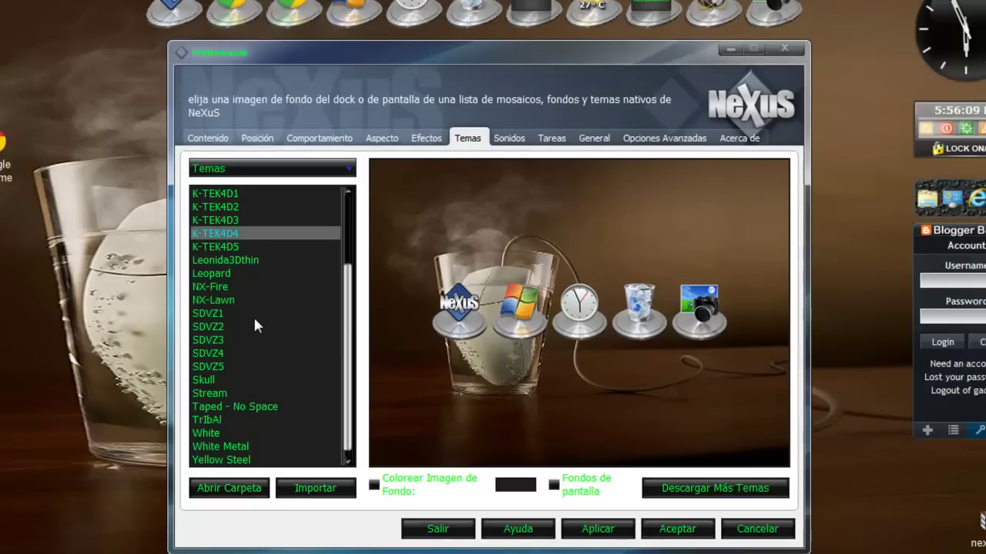
{"action": "key", "text": "Down"}
{"action": "key", "text": "Down"}
{"action": "key", "text": "Down"}
{"action": "key", "text": "Down"}
{"action": "key", "text": "Down"}
{"action": "key", "text": "Down"}
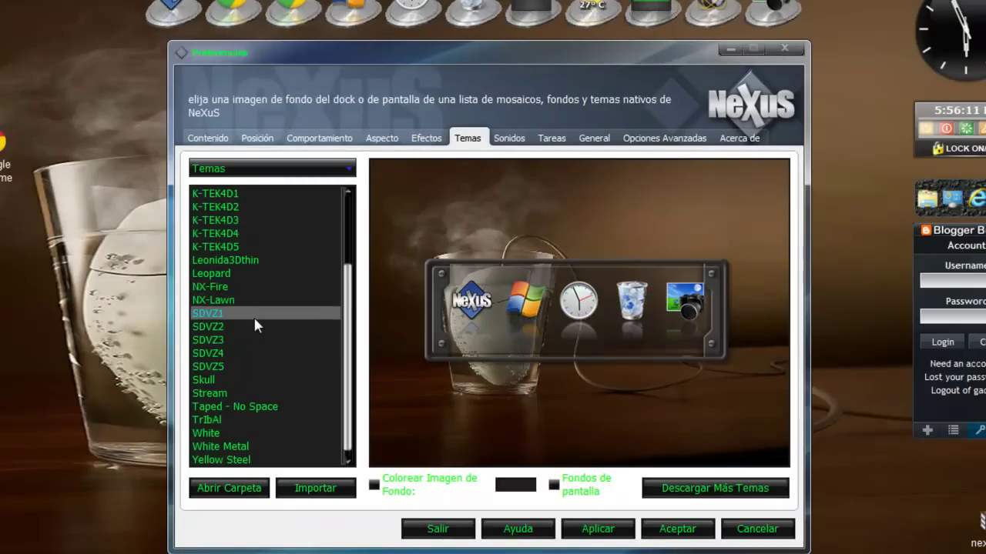
{"action": "key", "text": "Up"}
{"action": "key", "text": "Up"}
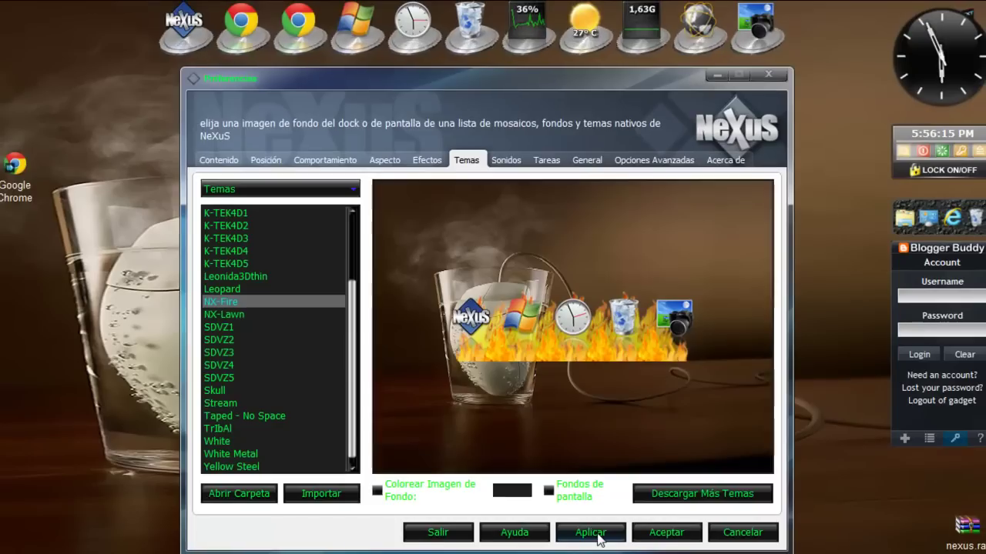
{"action": "left_click", "coordinate": [591, 532]}
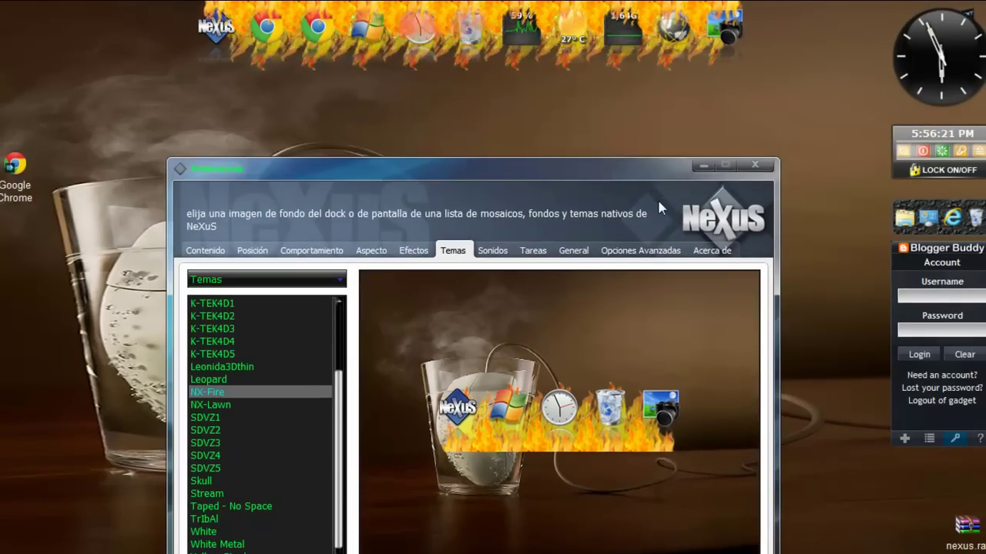
{"action": "left_click", "coordinate": [753, 166]}
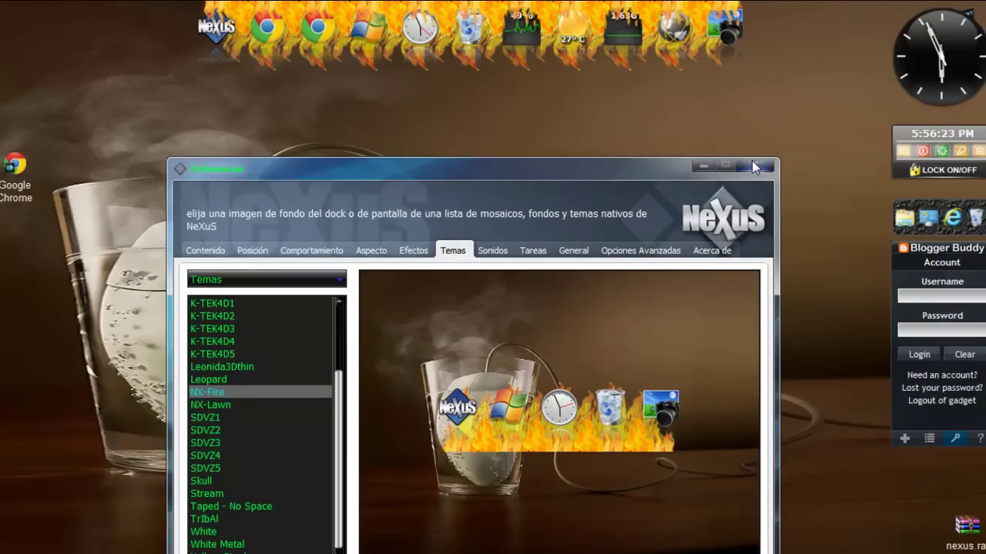